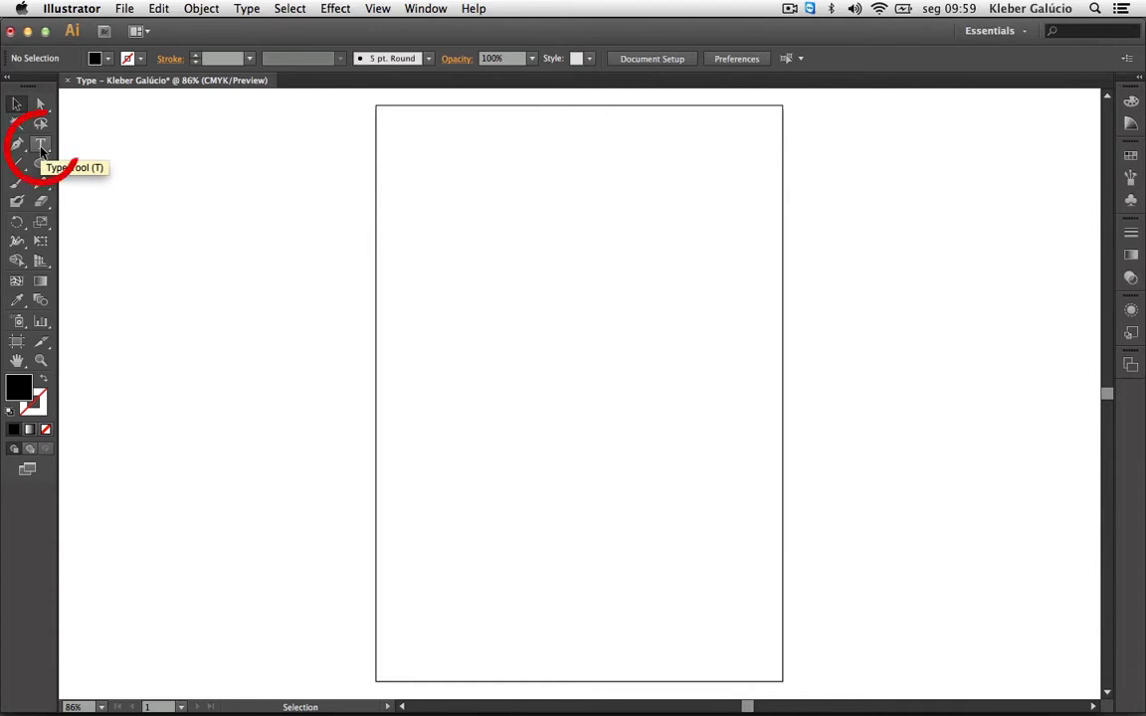
With the Vertical Type Tool, enter the author's full name near the artboard's upper right.
click(40, 149)
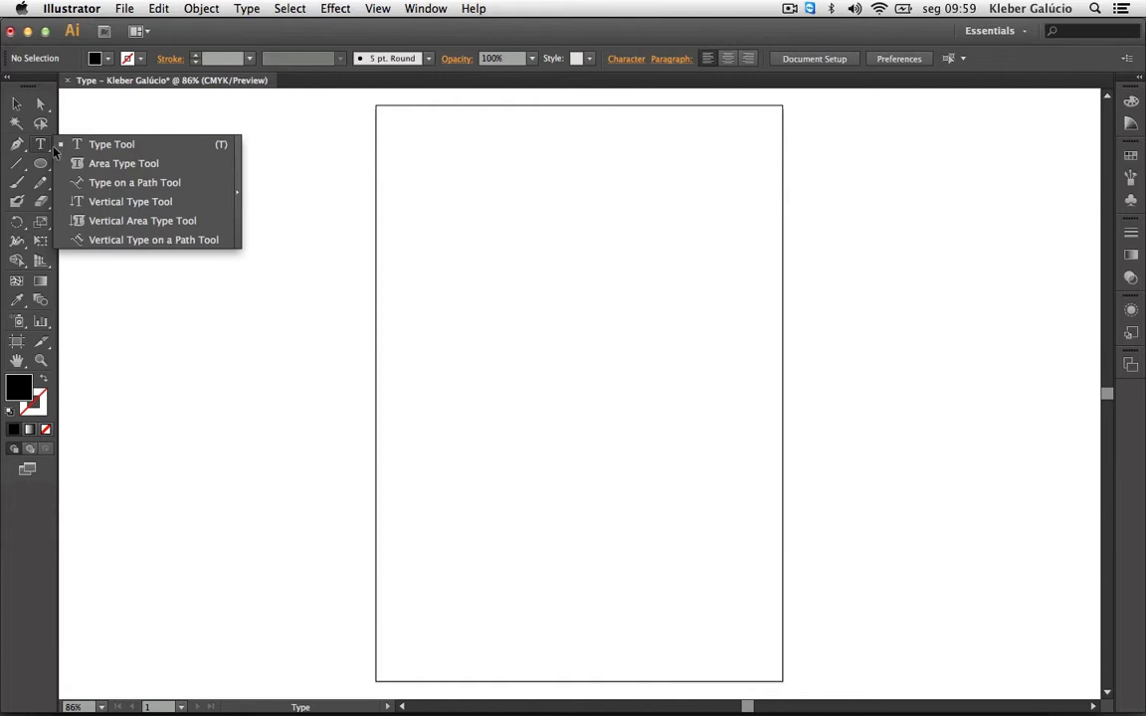
click(109, 201)
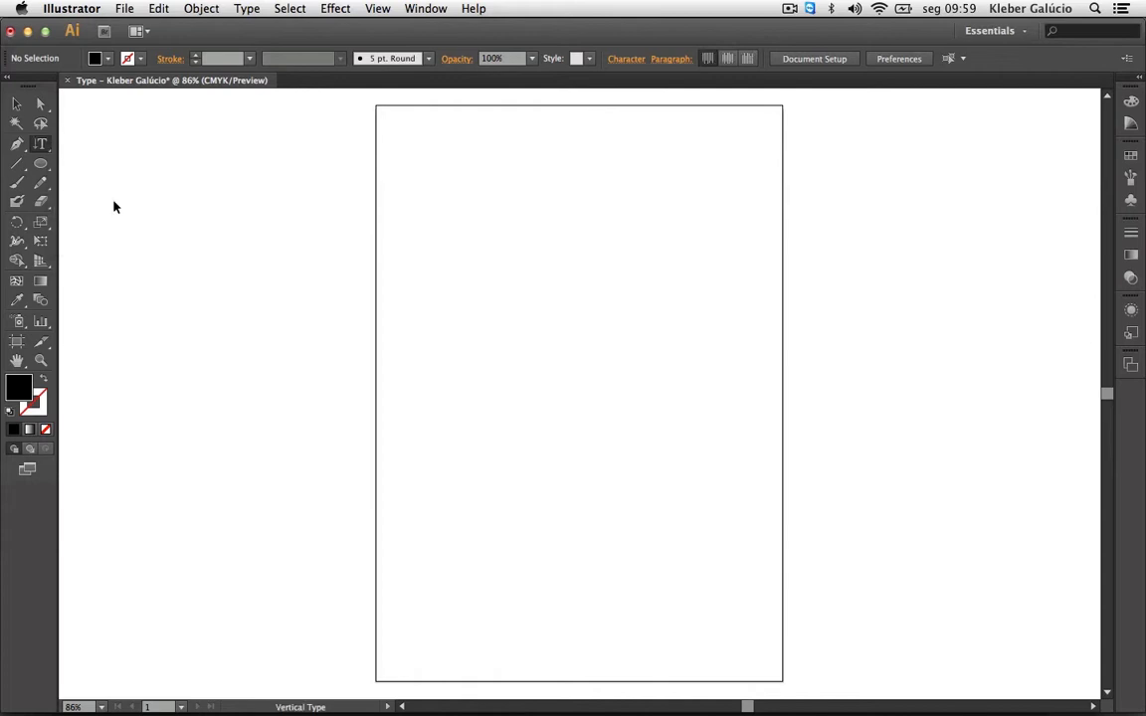
click(665, 225)
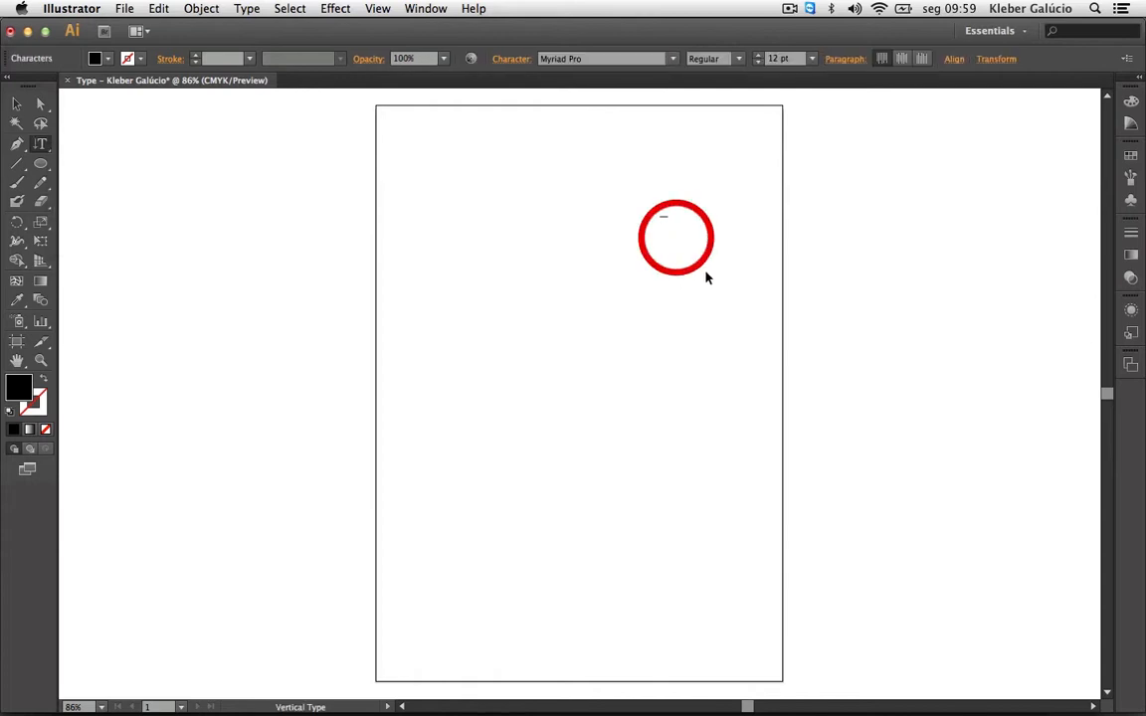
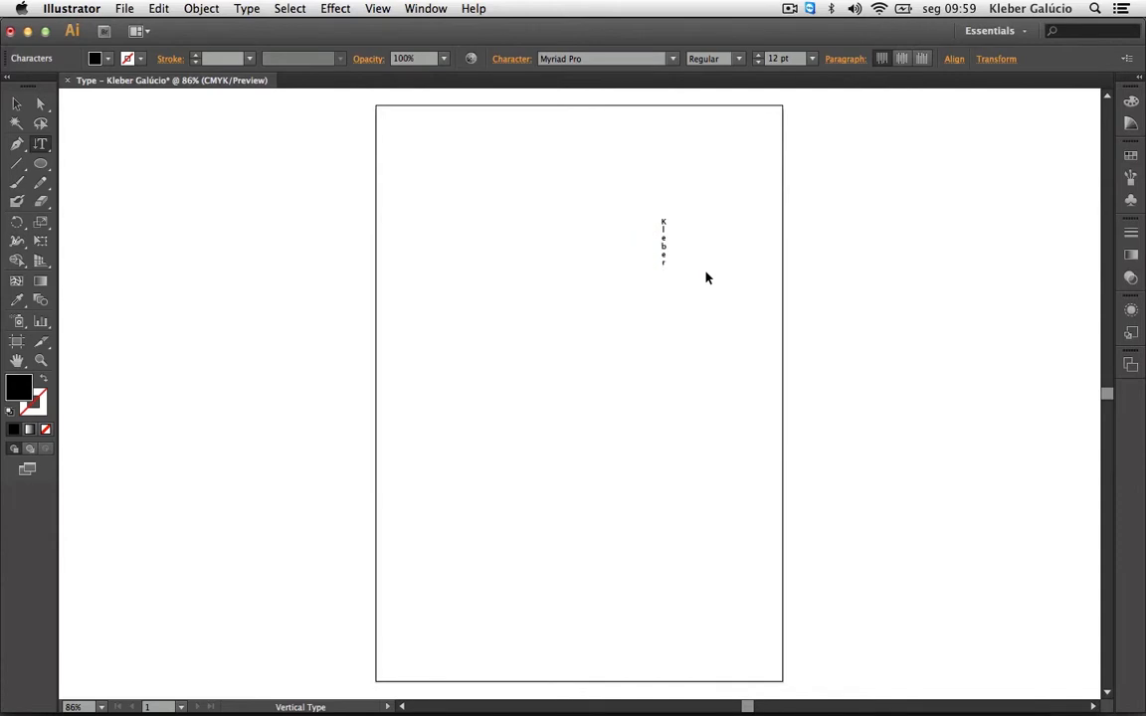
key(alt+e)
Finish editing the vertical name and return to the Selection tool.
click(24, 106)
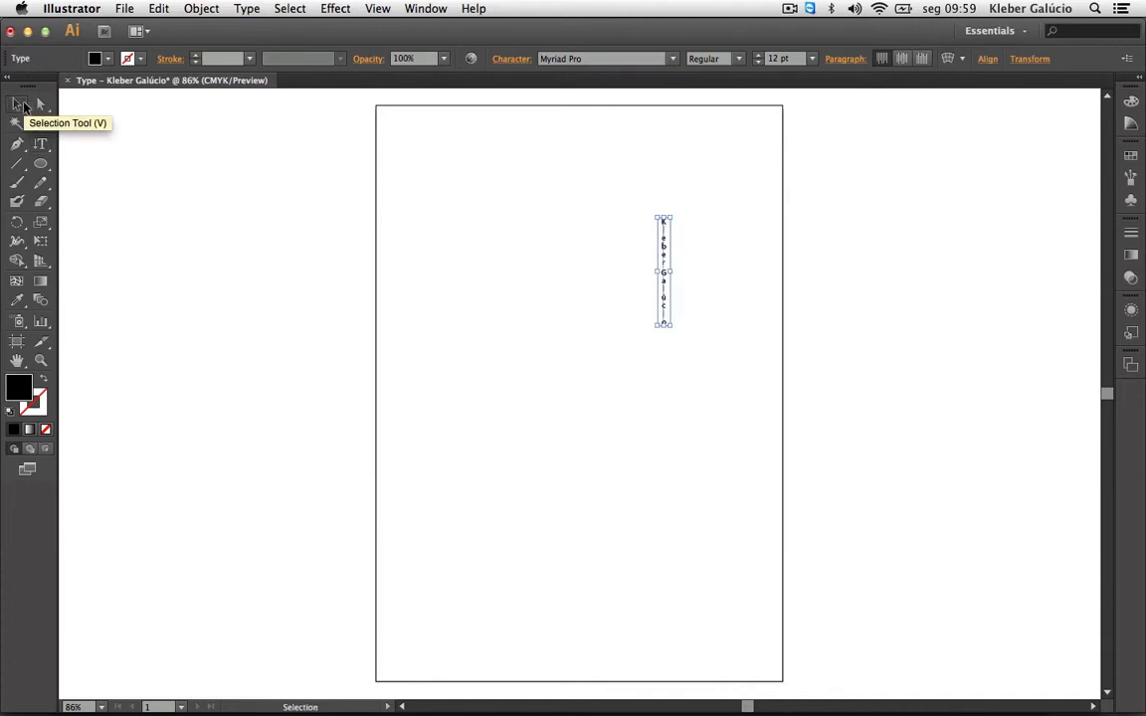
click(42, 146)
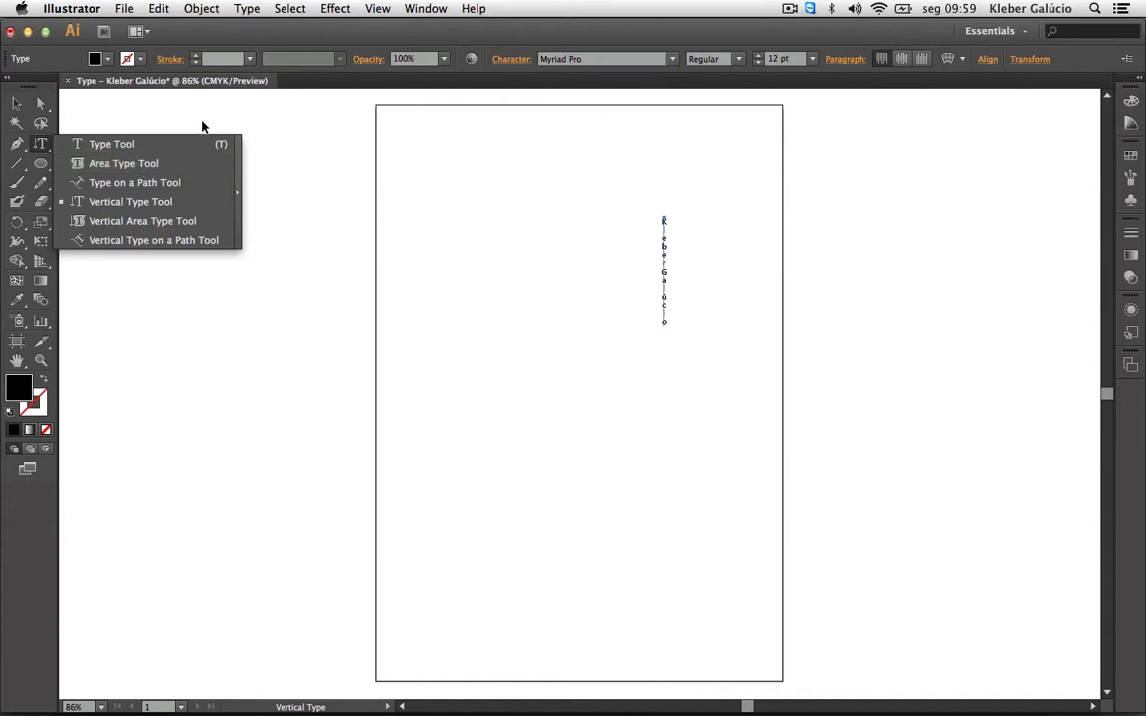
click(16, 103)
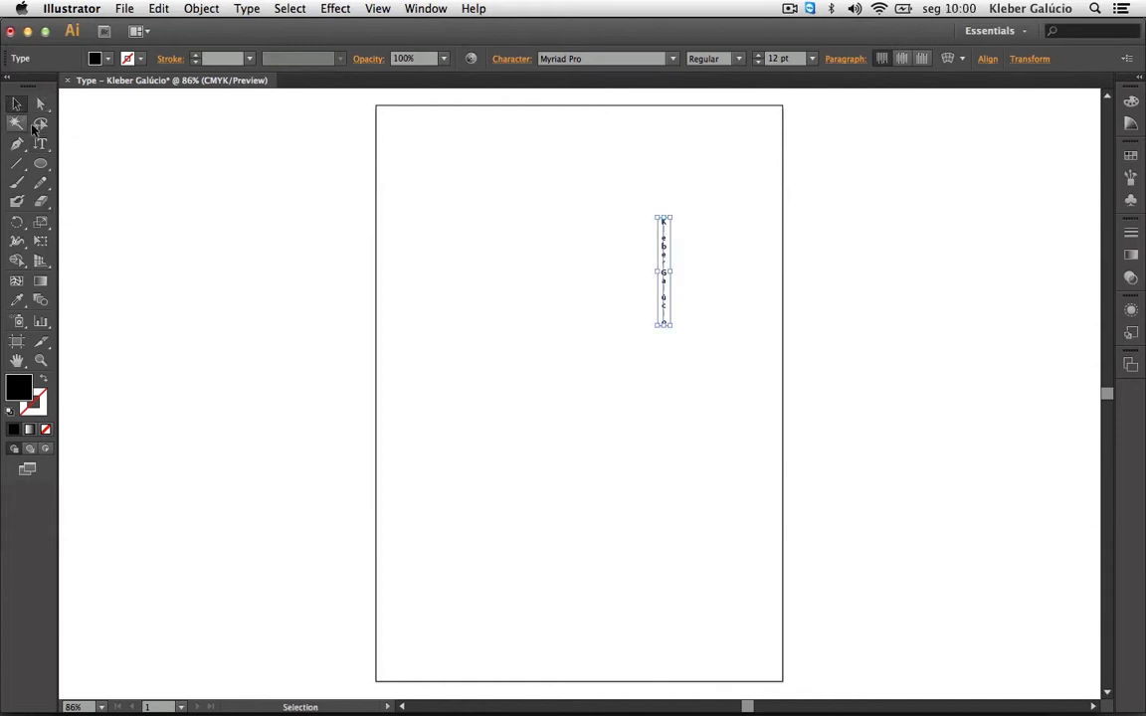
Draw a circle, fill it with pasted placeholder area type, and move it to the upper left.
click(41, 164)
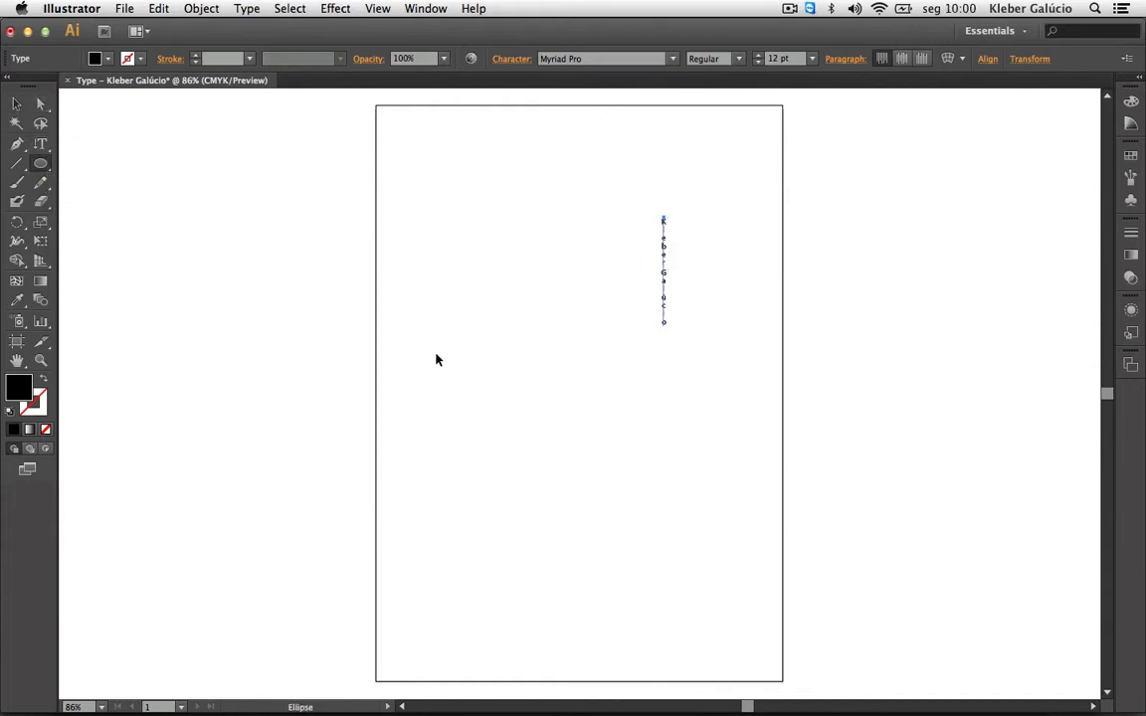
drag(419, 344, 616, 491)
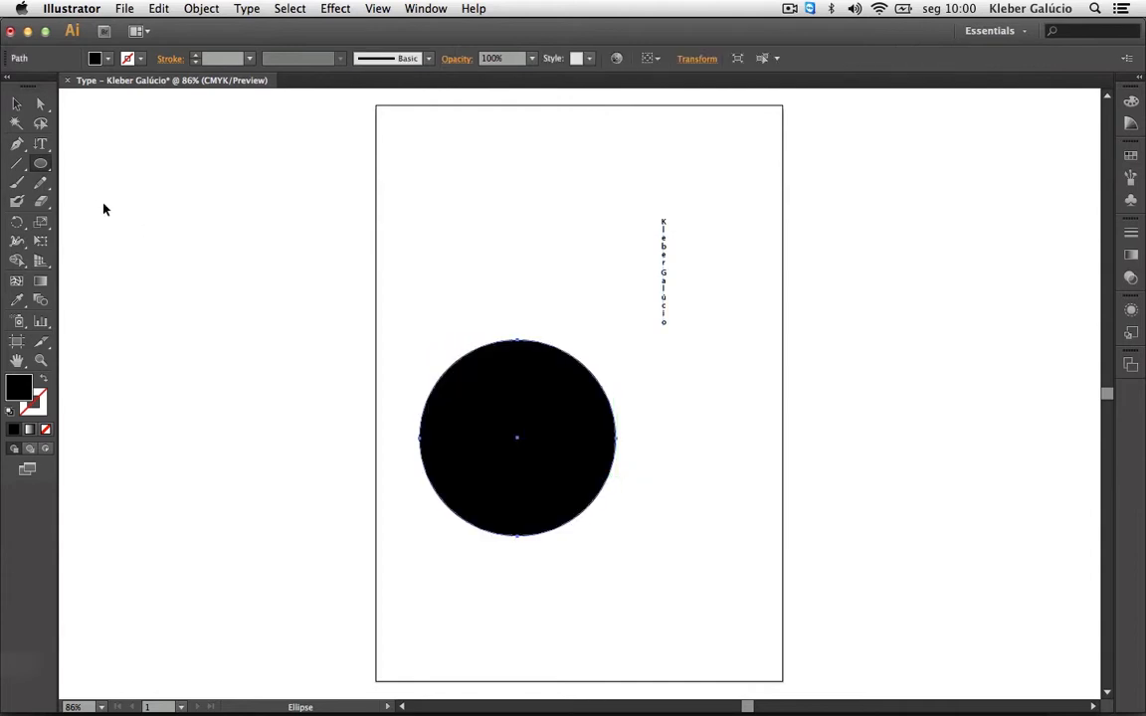
click(41, 145)
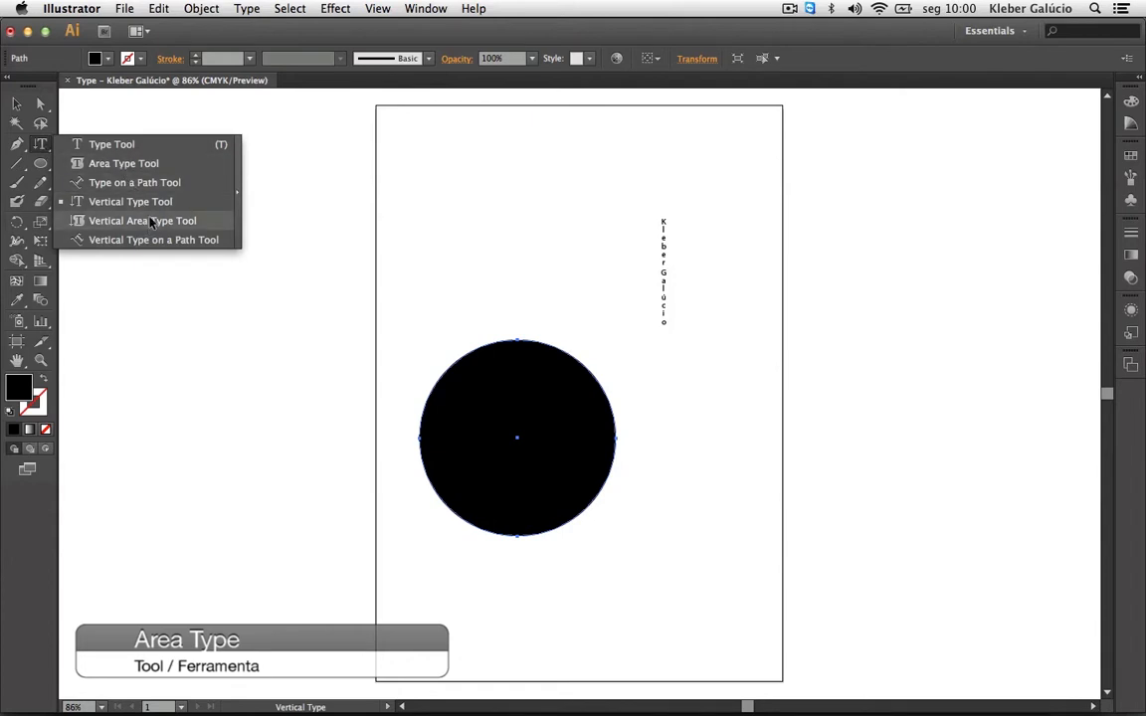
click(145, 165)
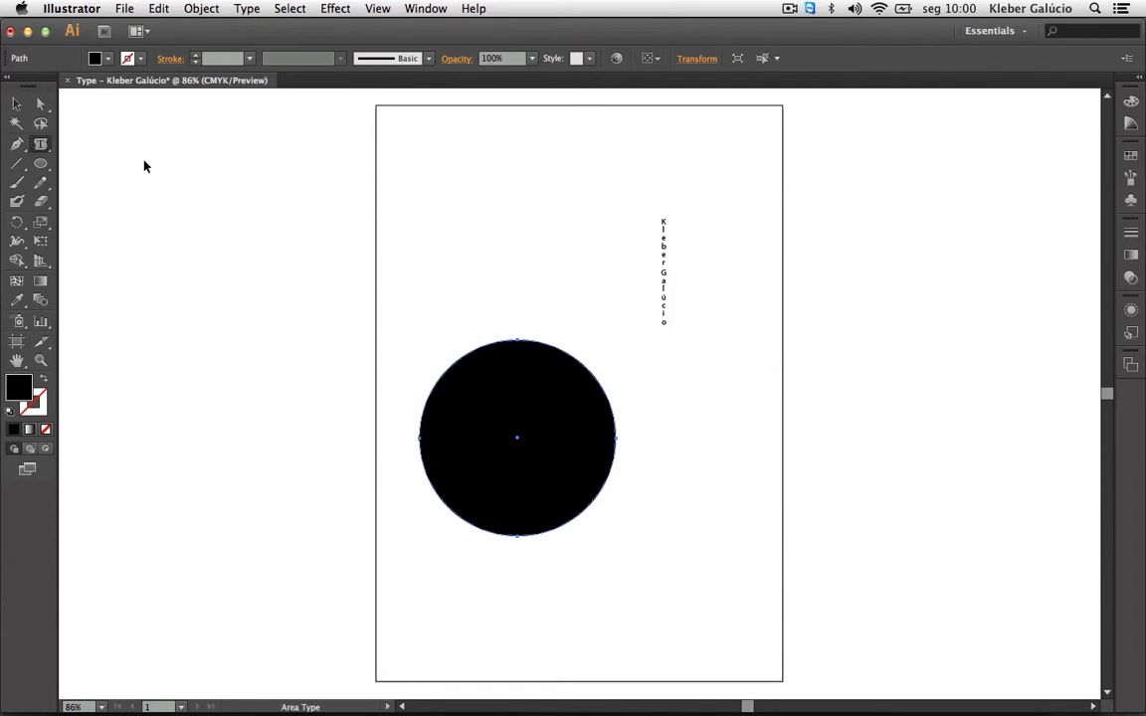
click(487, 352)
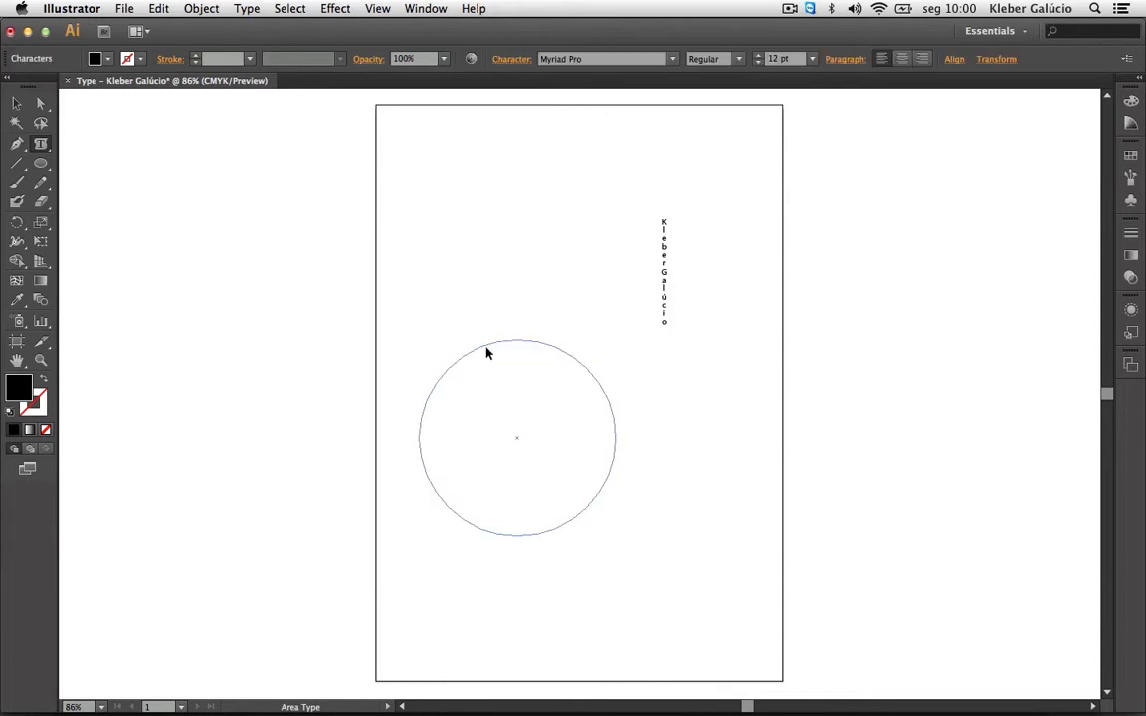
key(super+v)
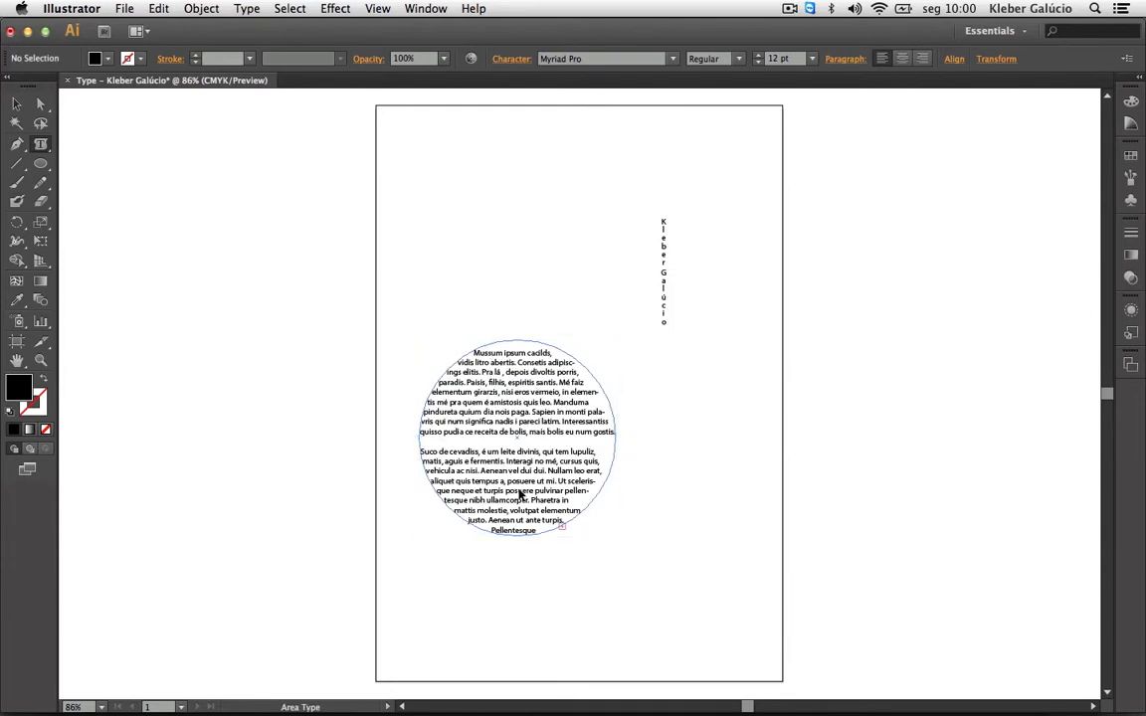
click(16, 106)
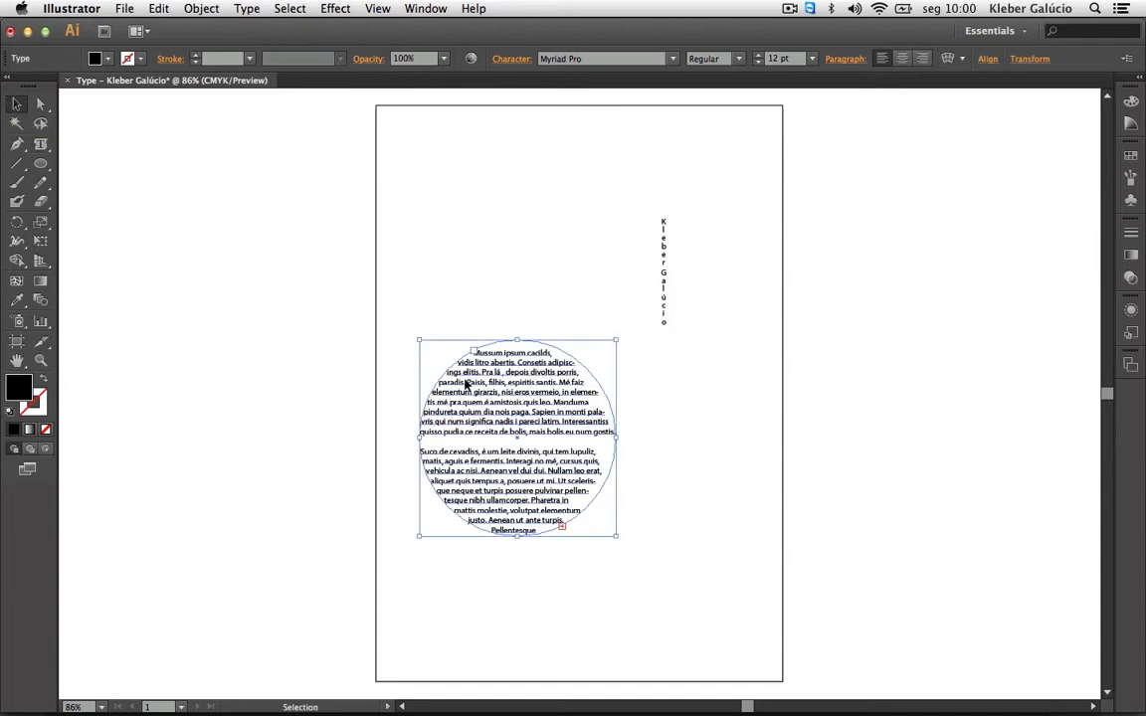
drag(470, 375, 453, 172)
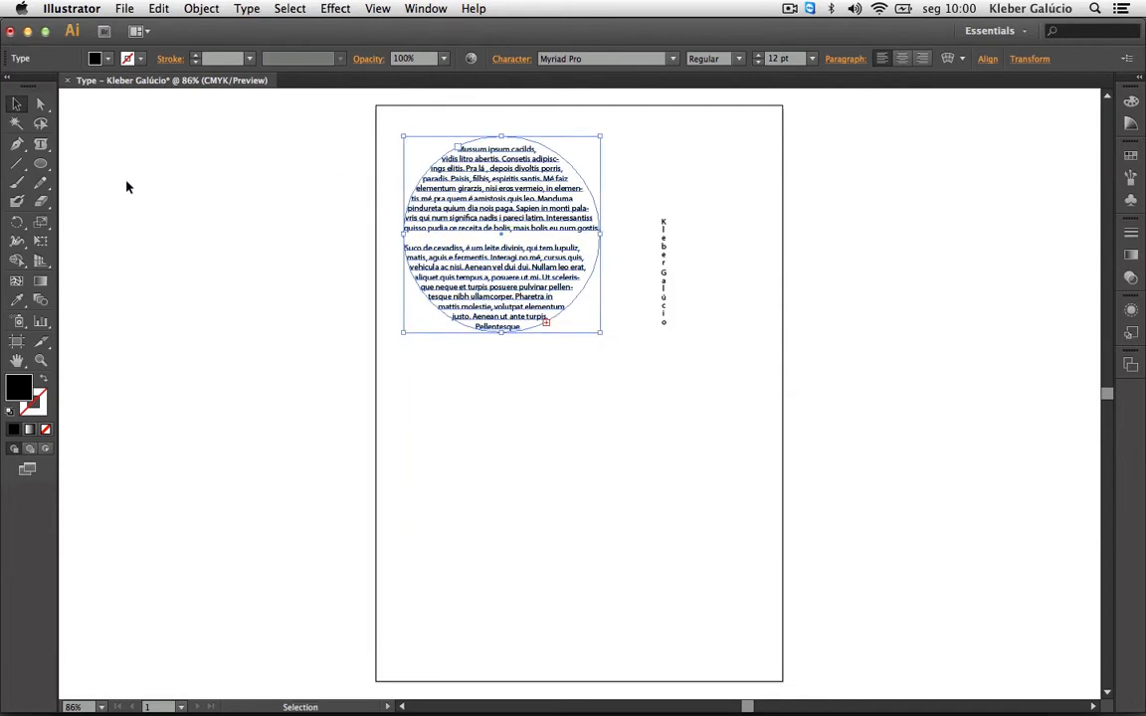
In Area Type Options with Preview on, enlarge the text area to 112,5 mm wide and 106,5 mm high.
double_click(41, 145)
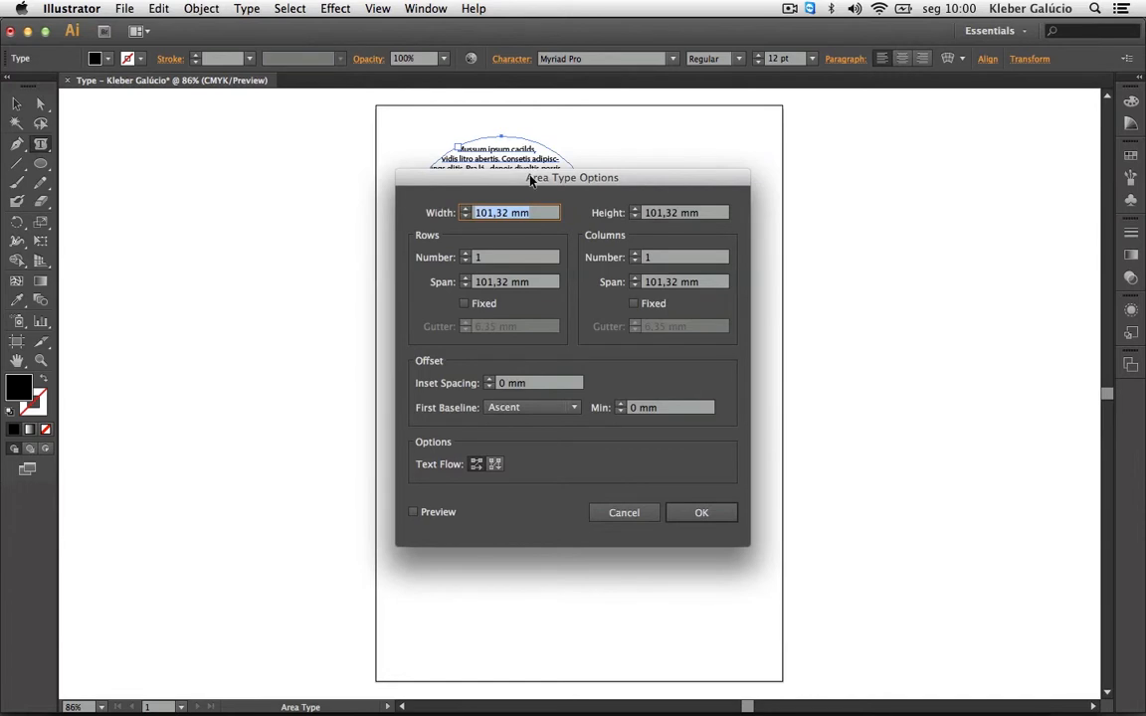
drag(530, 179, 828, 120)
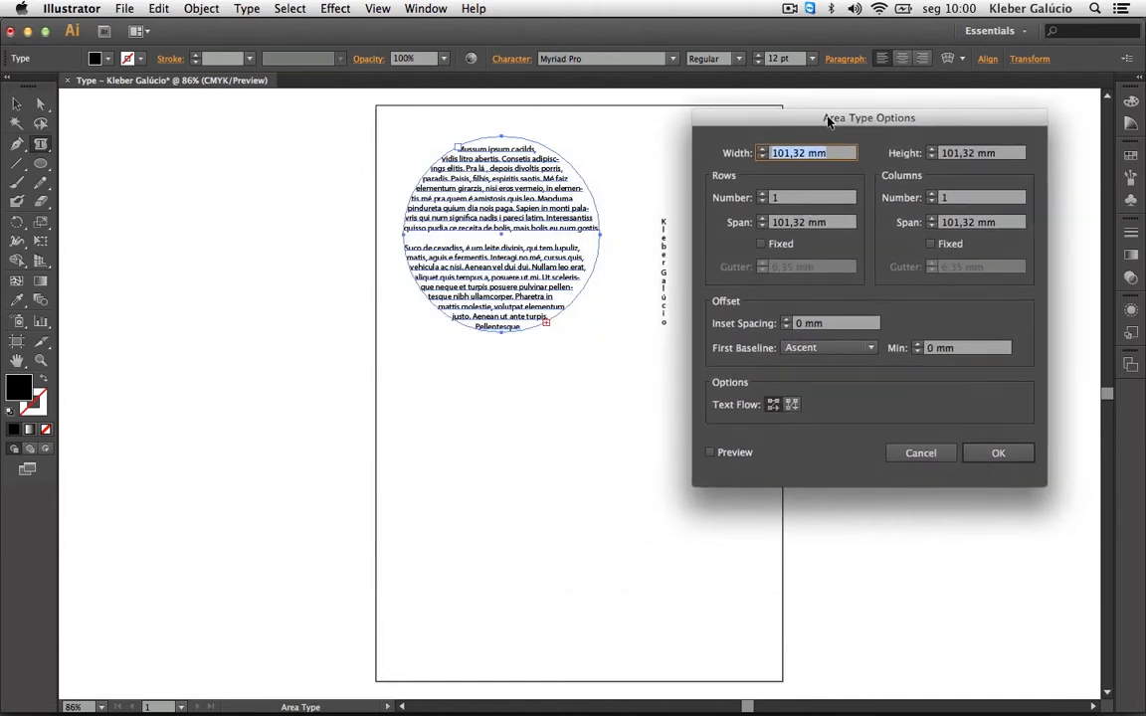
click(762, 149)
click(711, 454)
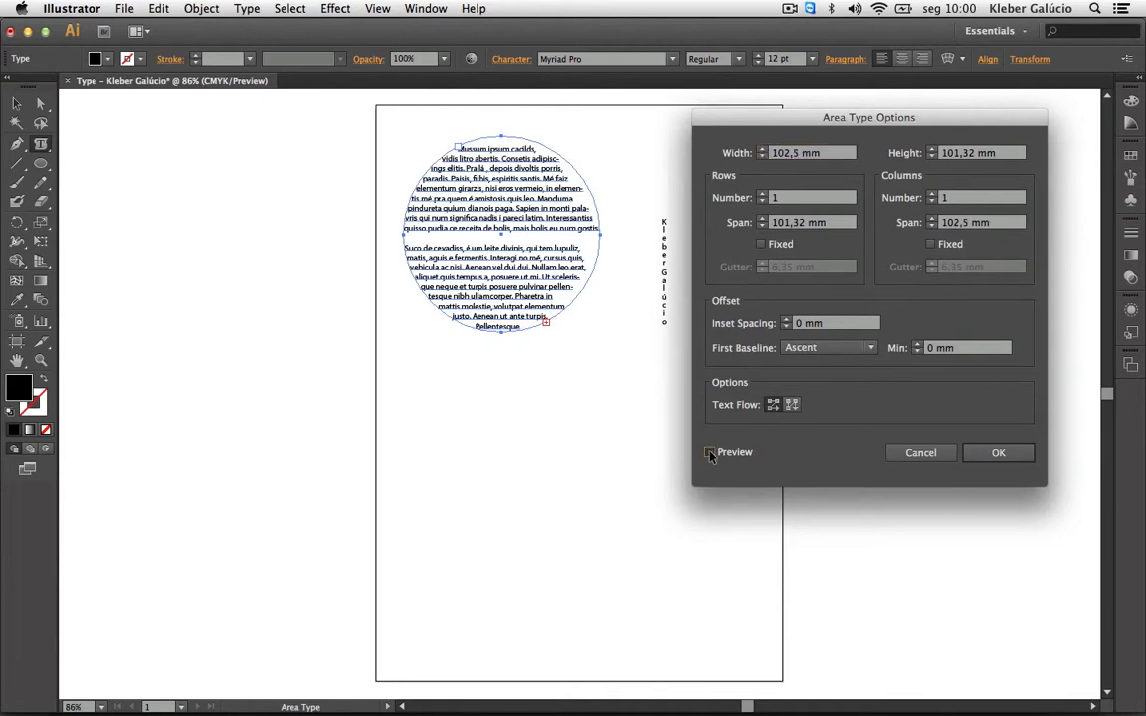
click(762, 149)
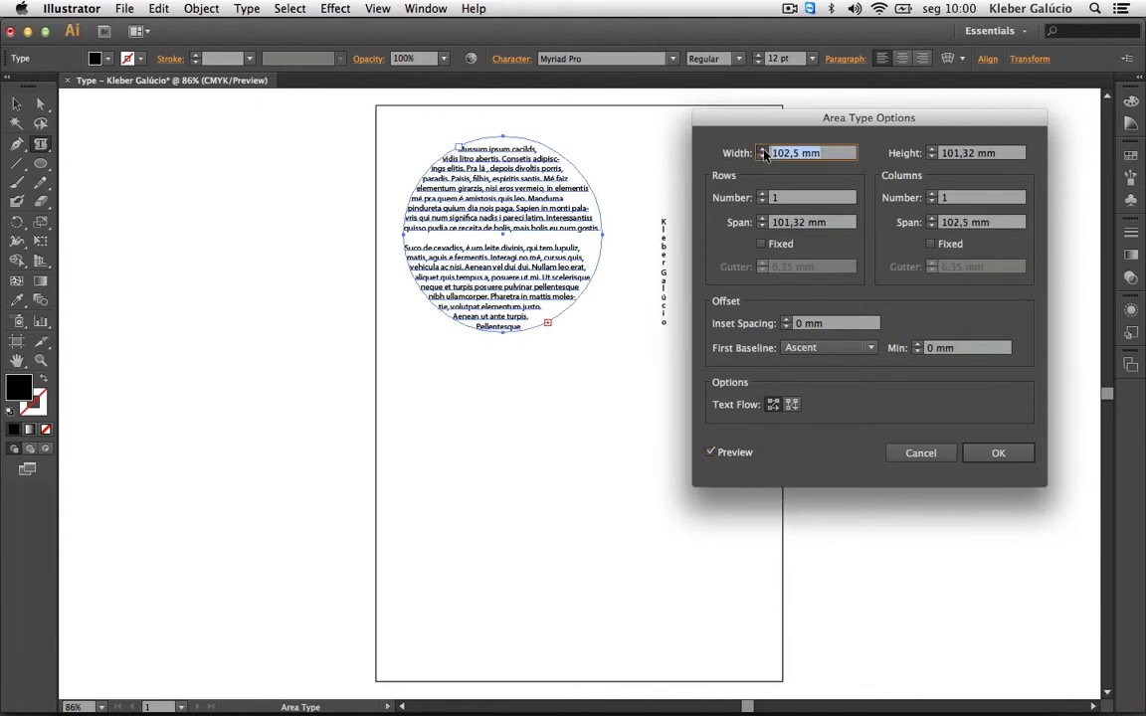
click(762, 149)
click(762, 149)
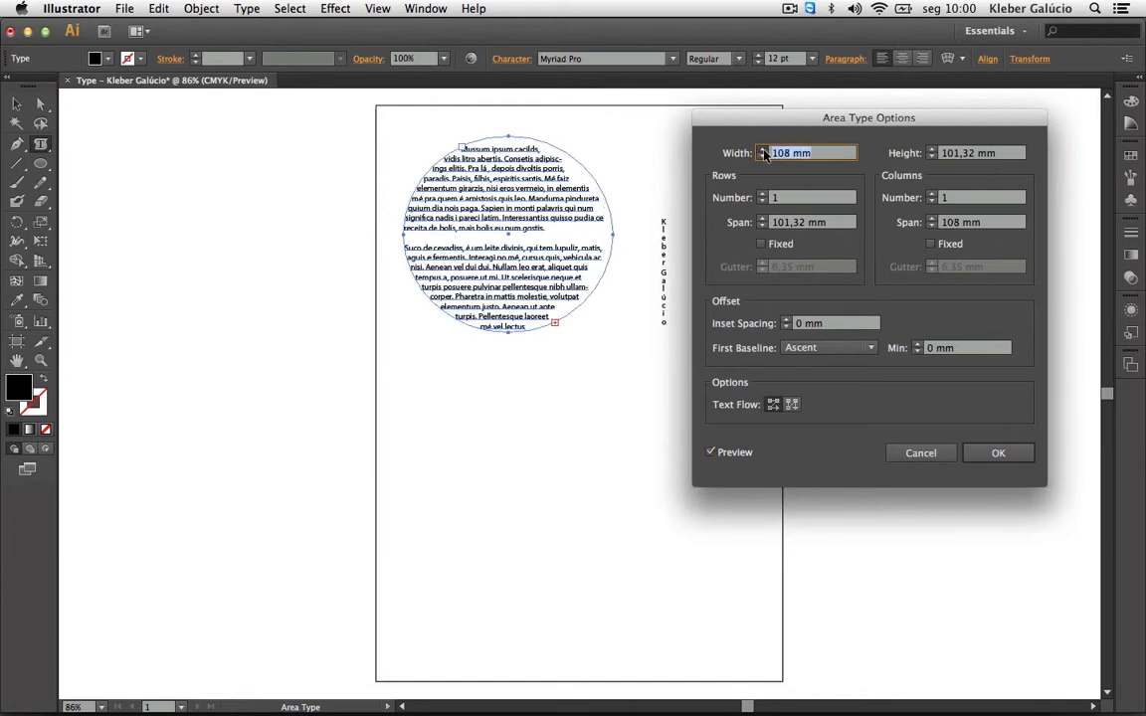
click(762, 149)
click(762, 149)
click(761, 149)
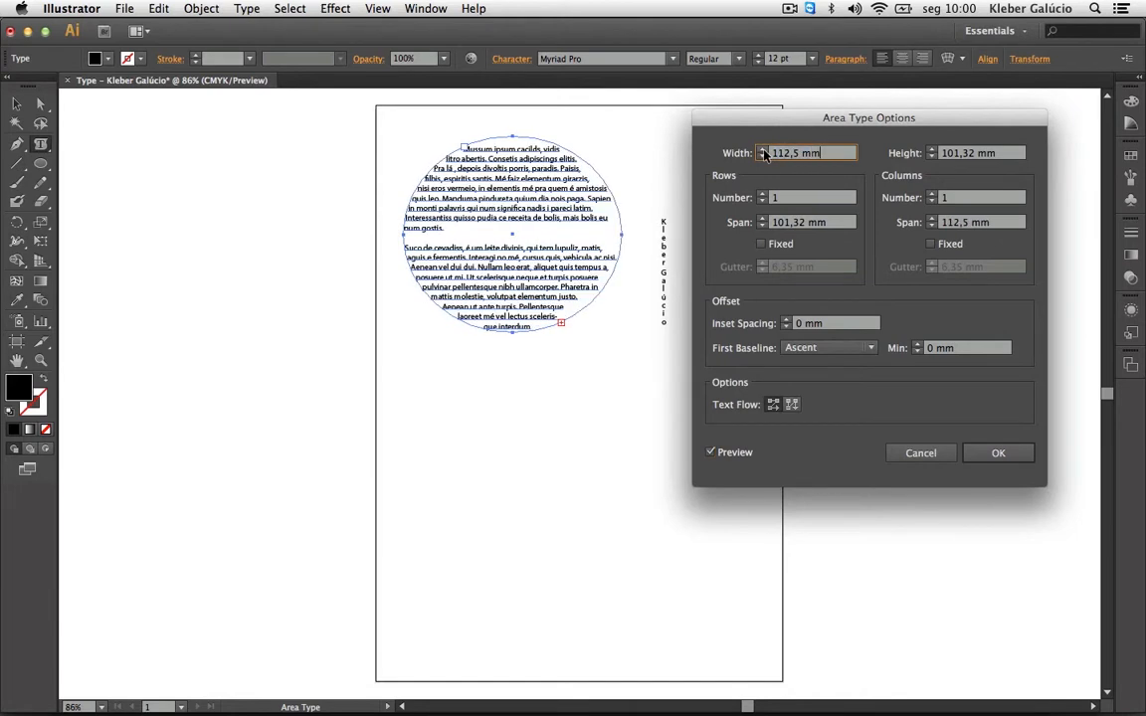
click(931, 150)
click(931, 149)
click(931, 149)
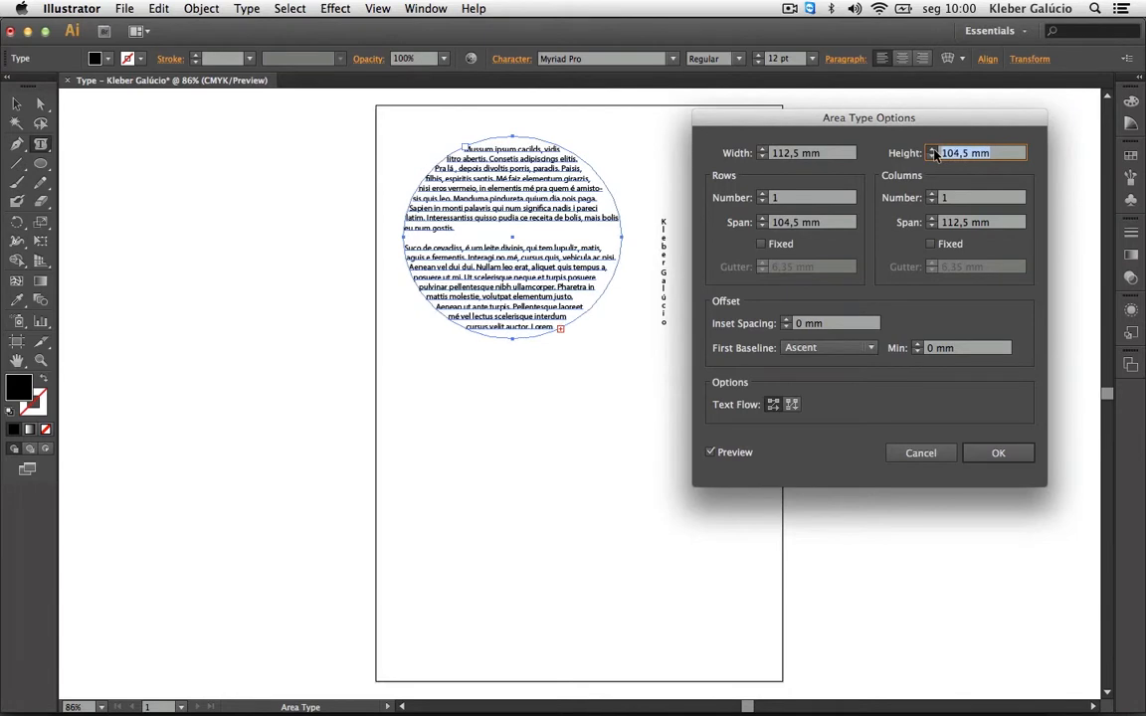
click(931, 149)
click(931, 149)
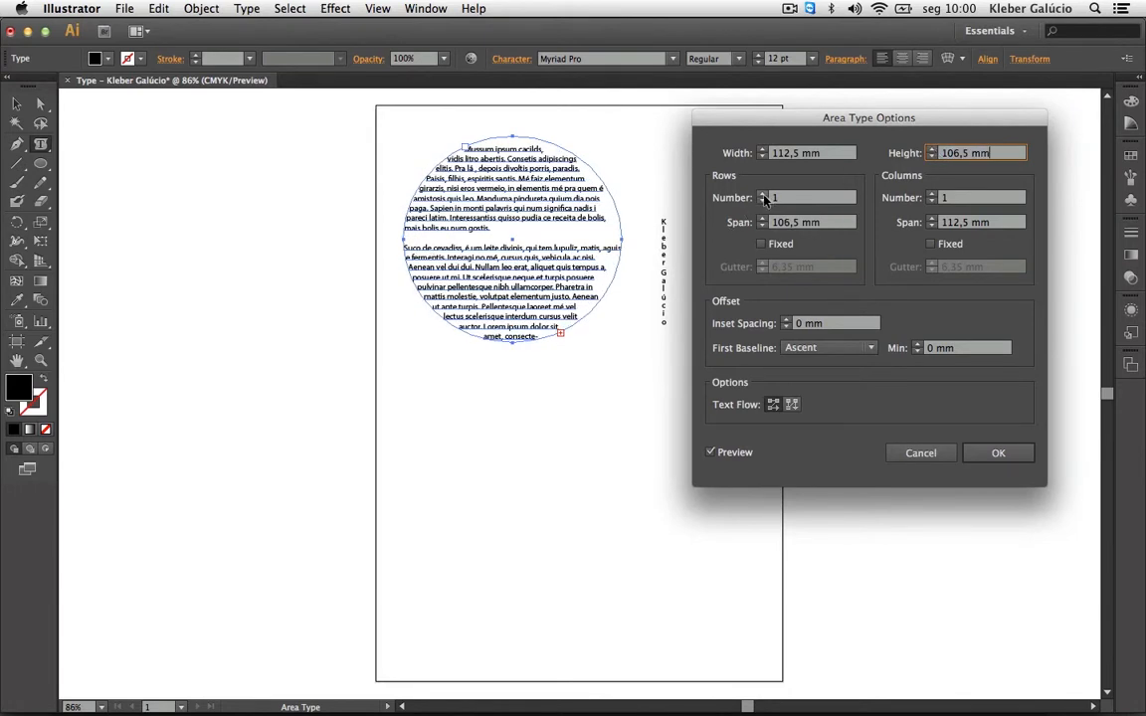
Try two columns, then two and three rows, and return the paragraph to one row.
click(931, 195)
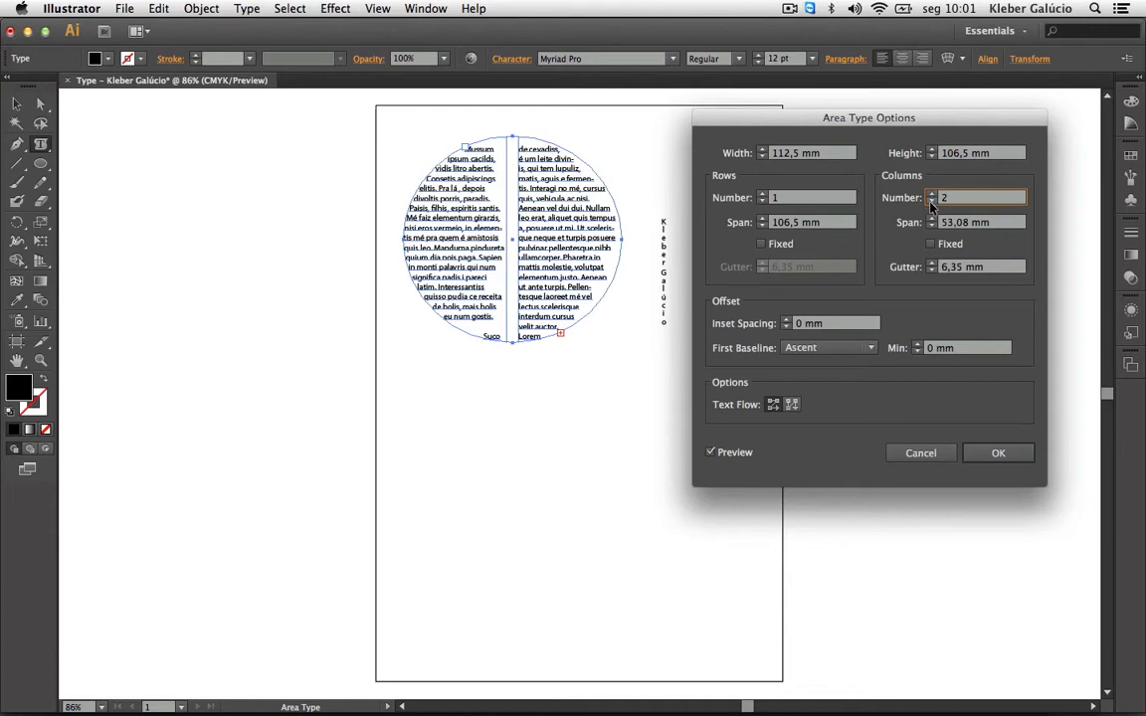
click(931, 200)
click(762, 195)
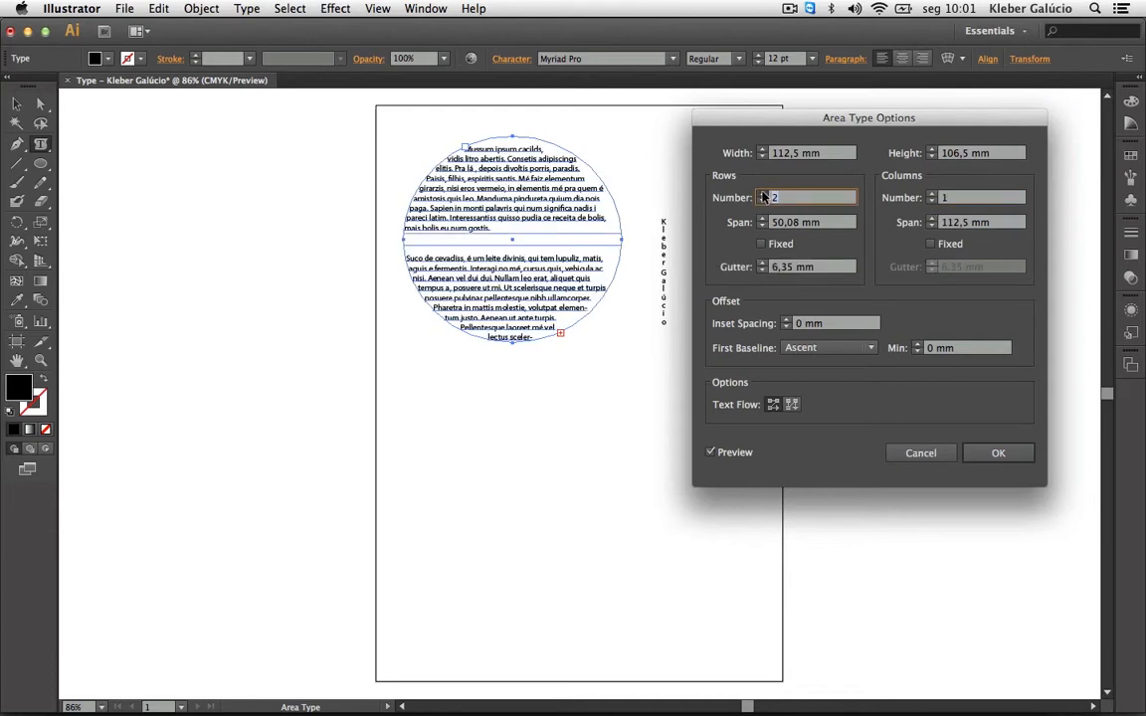
click(762, 195)
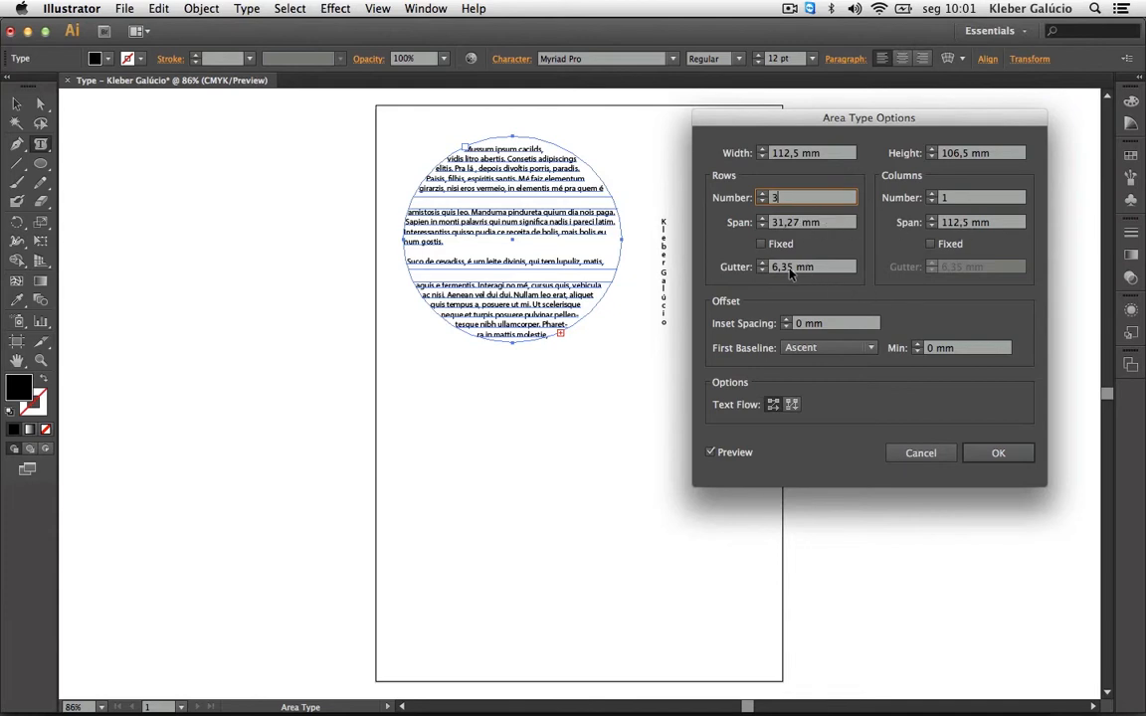
click(763, 201)
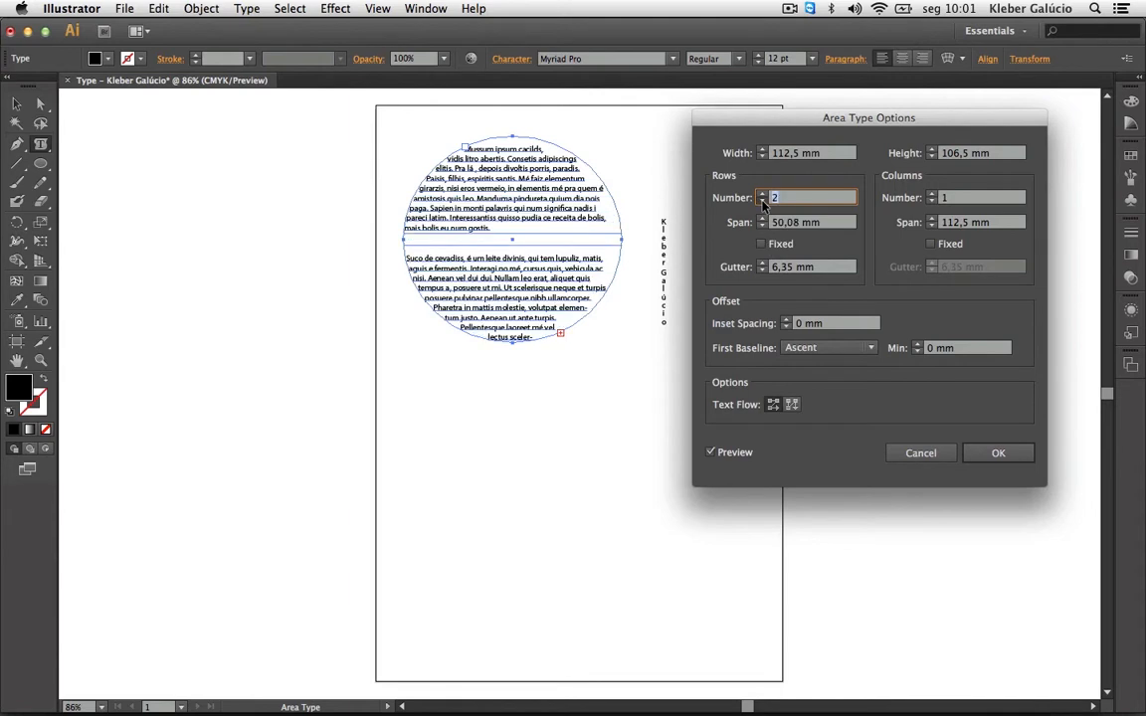
click(763, 201)
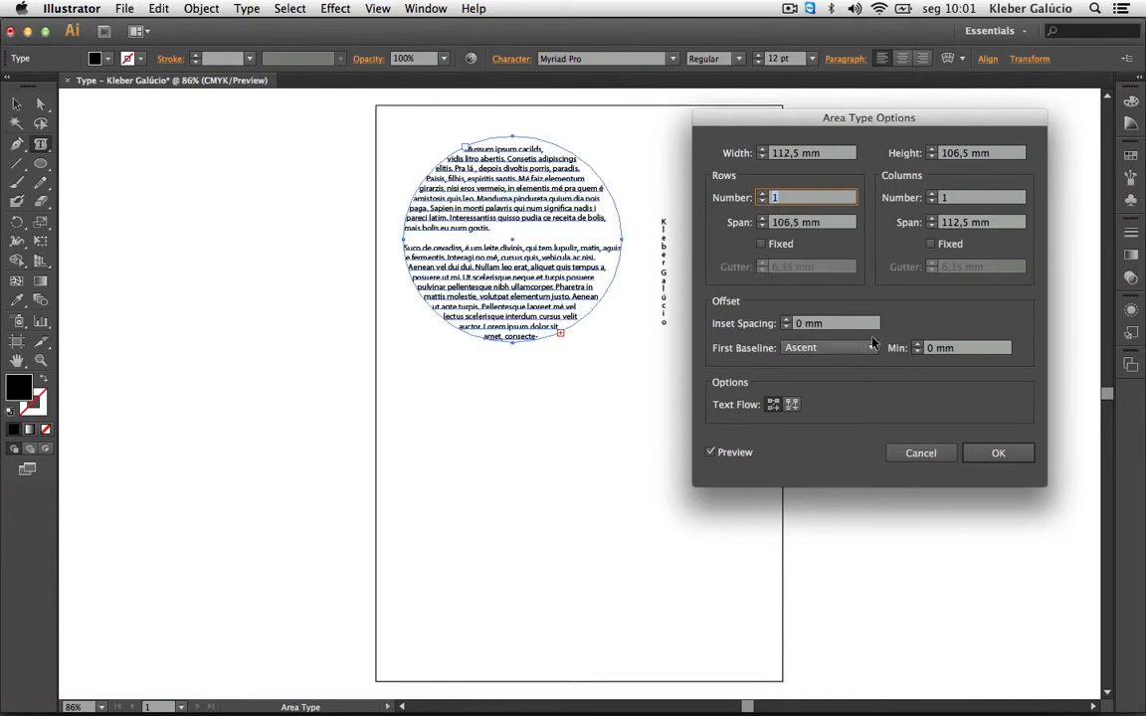
Set the circle text's Inset Spacing to 0,5 mm.
click(787, 319)
click(787, 320)
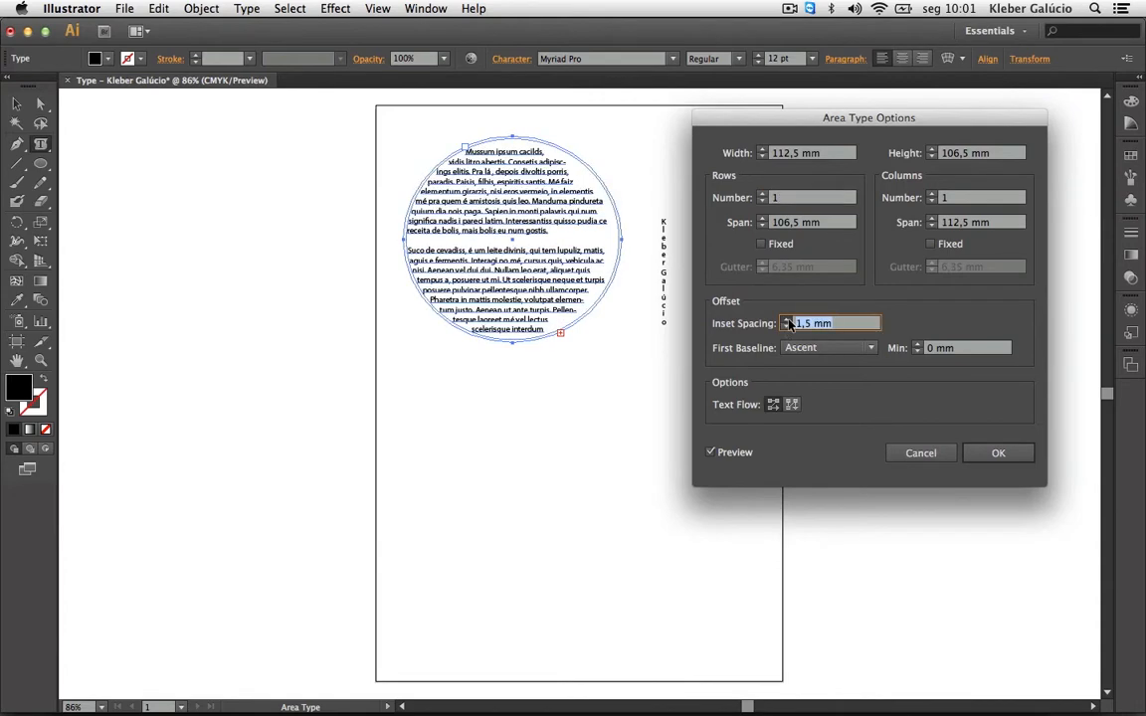
click(787, 319)
click(787, 319)
click(787, 319)
click(786, 319)
click(787, 319)
click(786, 320)
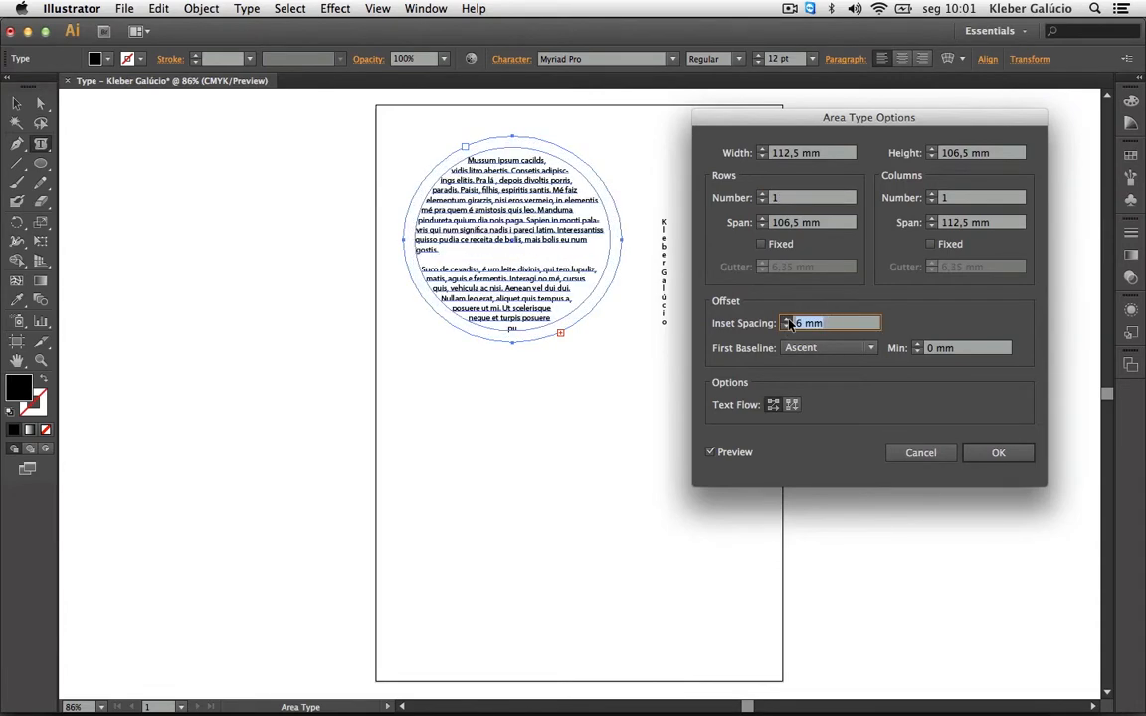
click(787, 319)
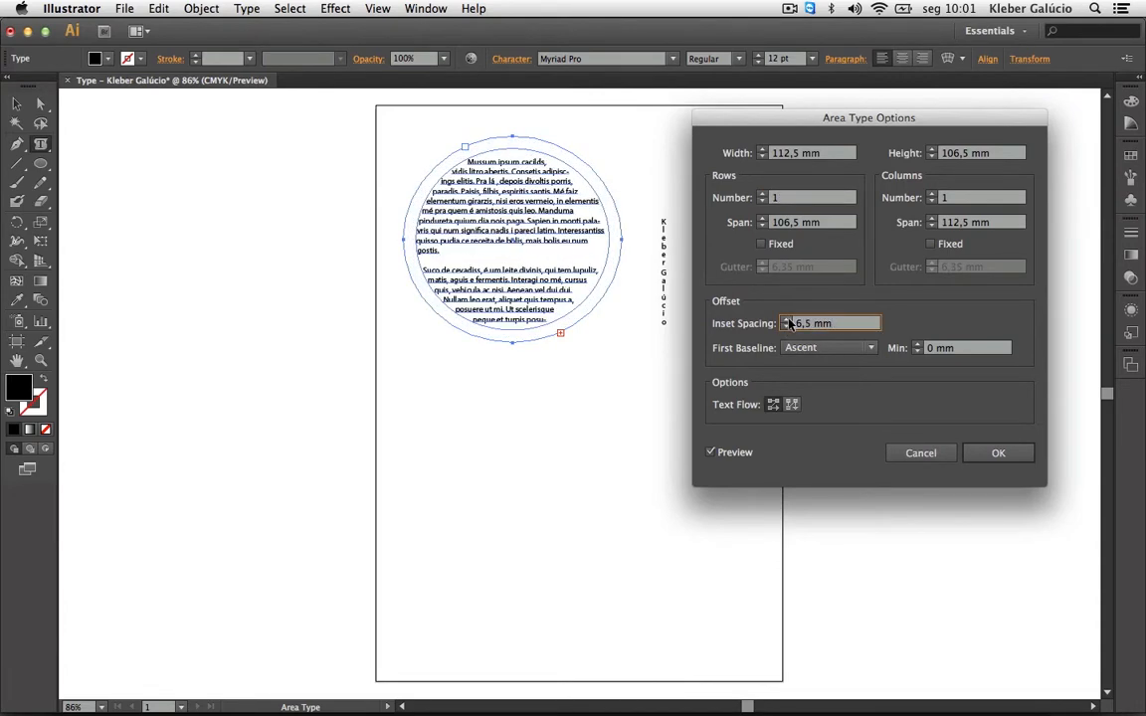
click(787, 332)
click(787, 331)
click(788, 331)
click(788, 331)
click(788, 332)
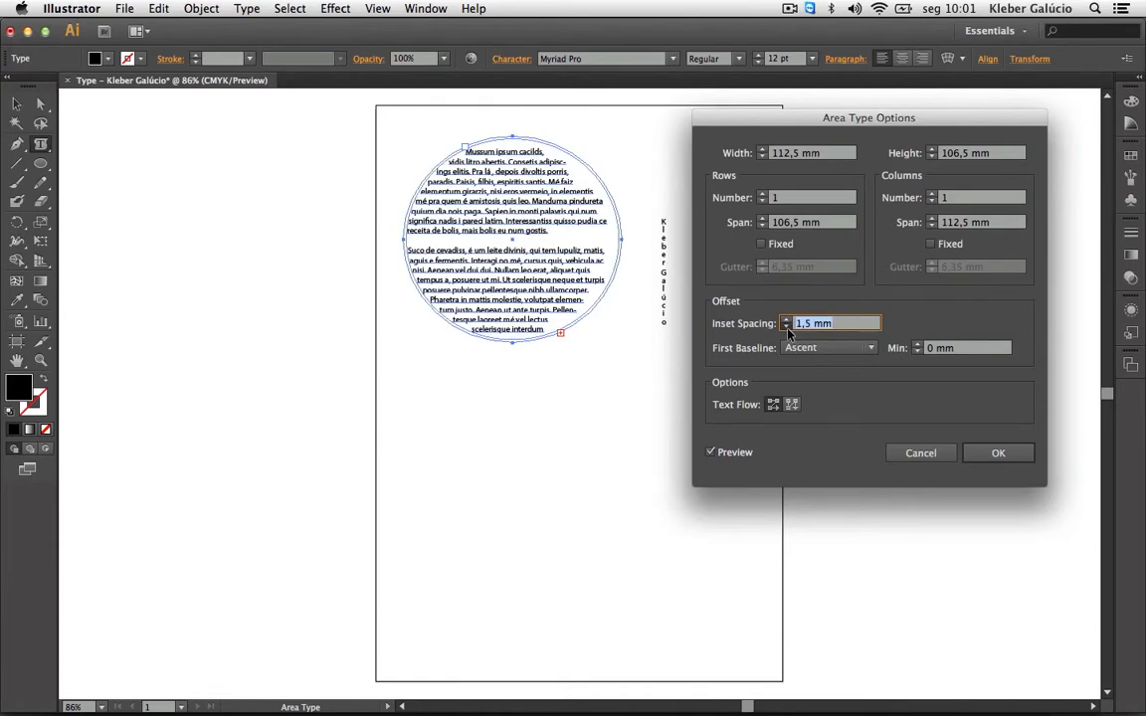
click(788, 332)
Compare First Baseline options, settle on Em Box Height, and apply the area type settings.
click(870, 349)
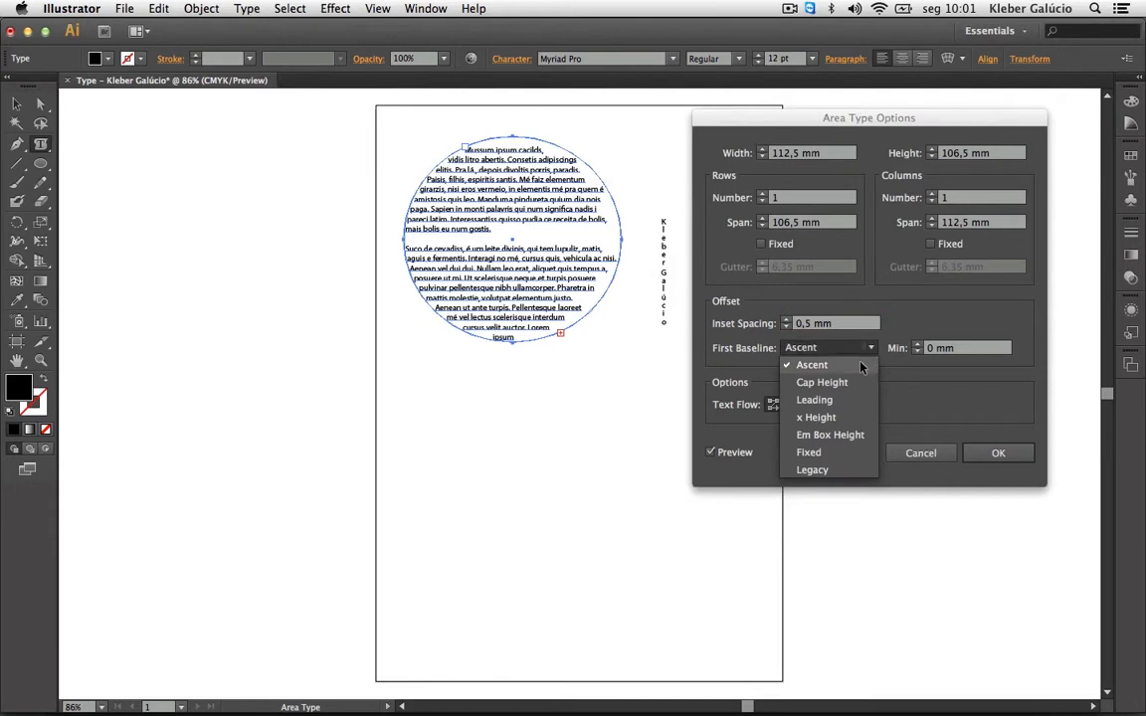
click(814, 419)
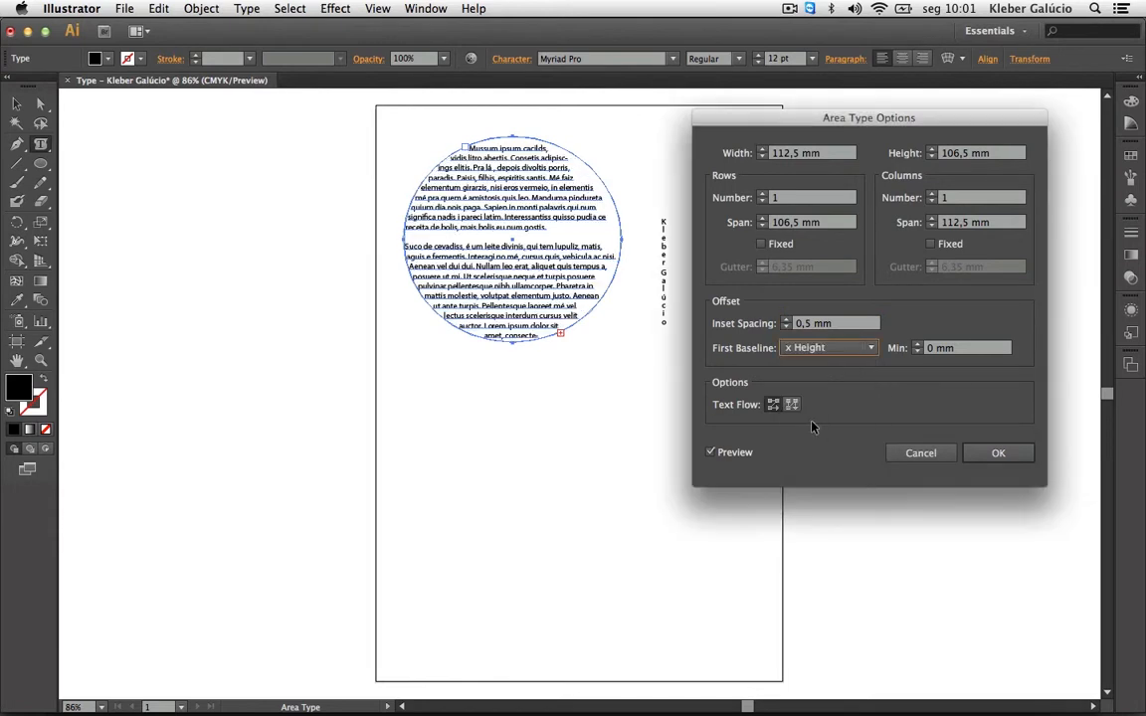
click(874, 351)
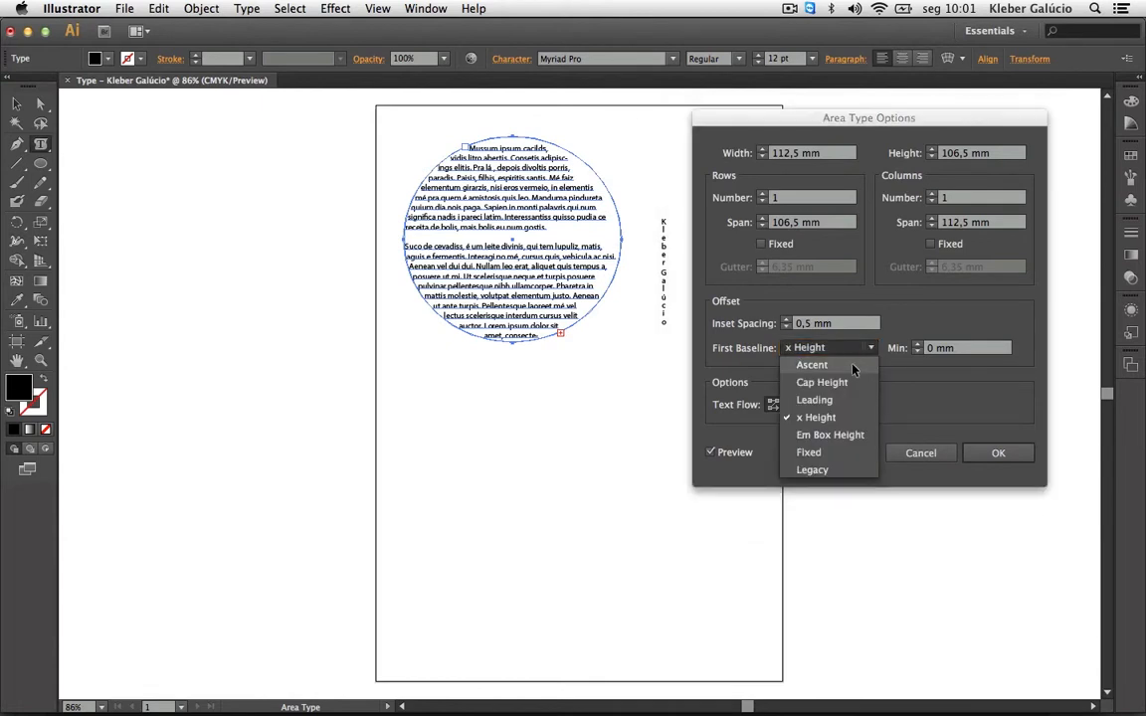
click(850, 367)
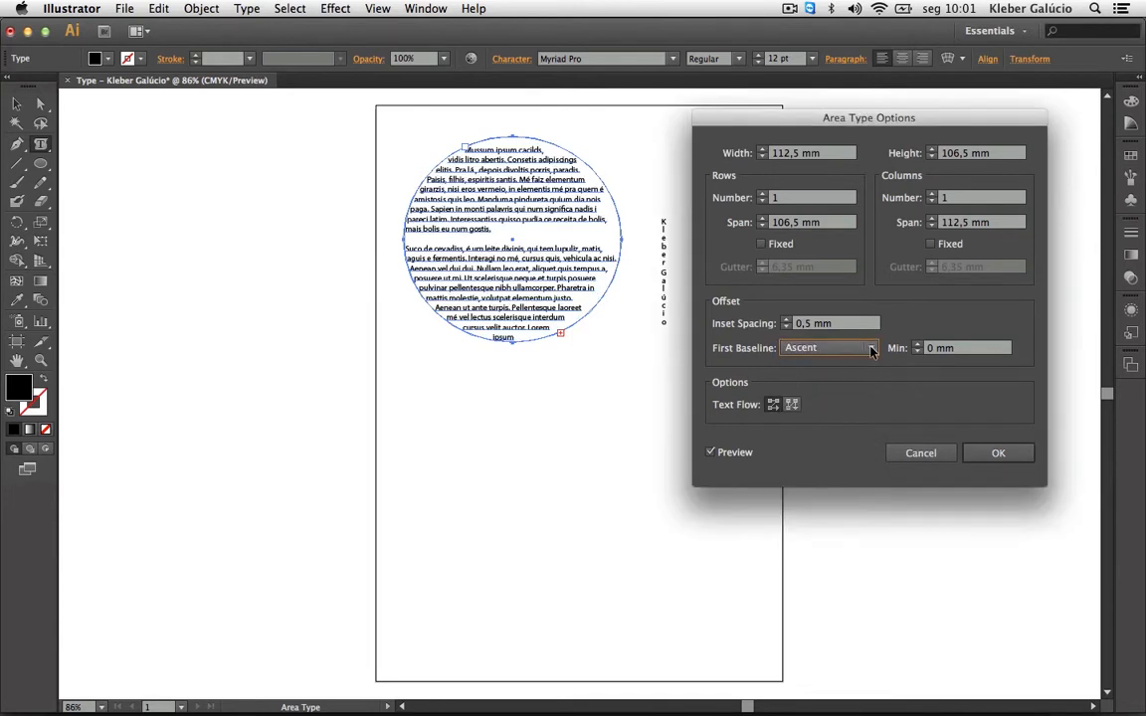
click(872, 350)
click(841, 386)
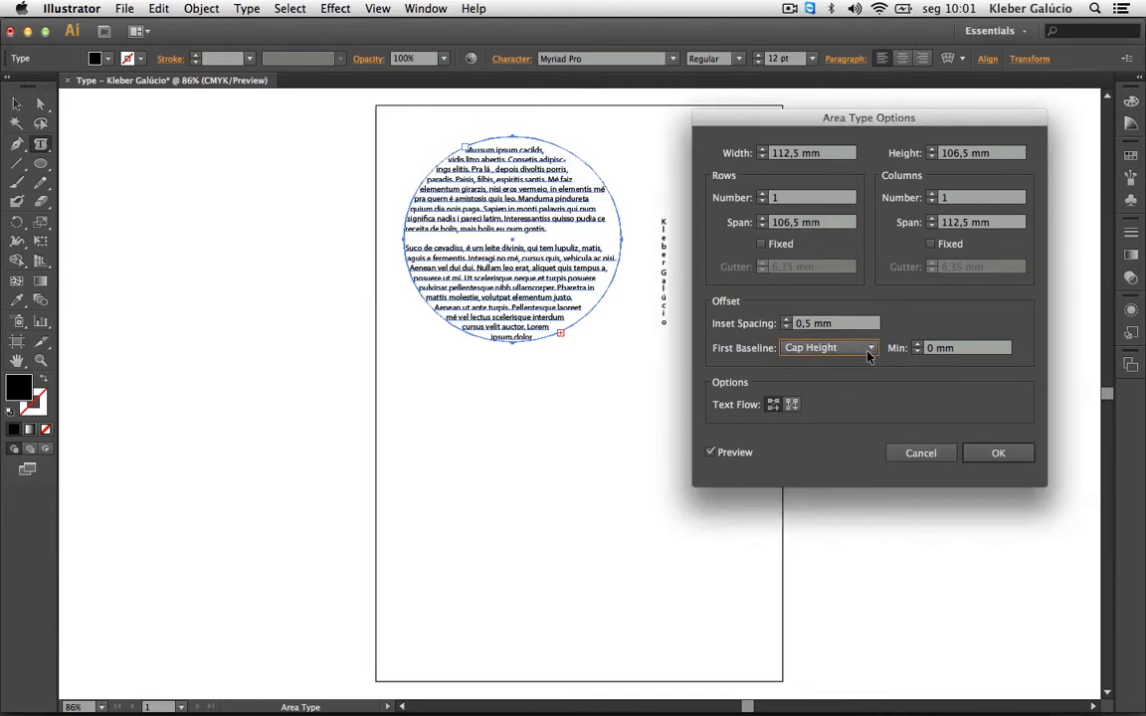
click(869, 350)
click(840, 404)
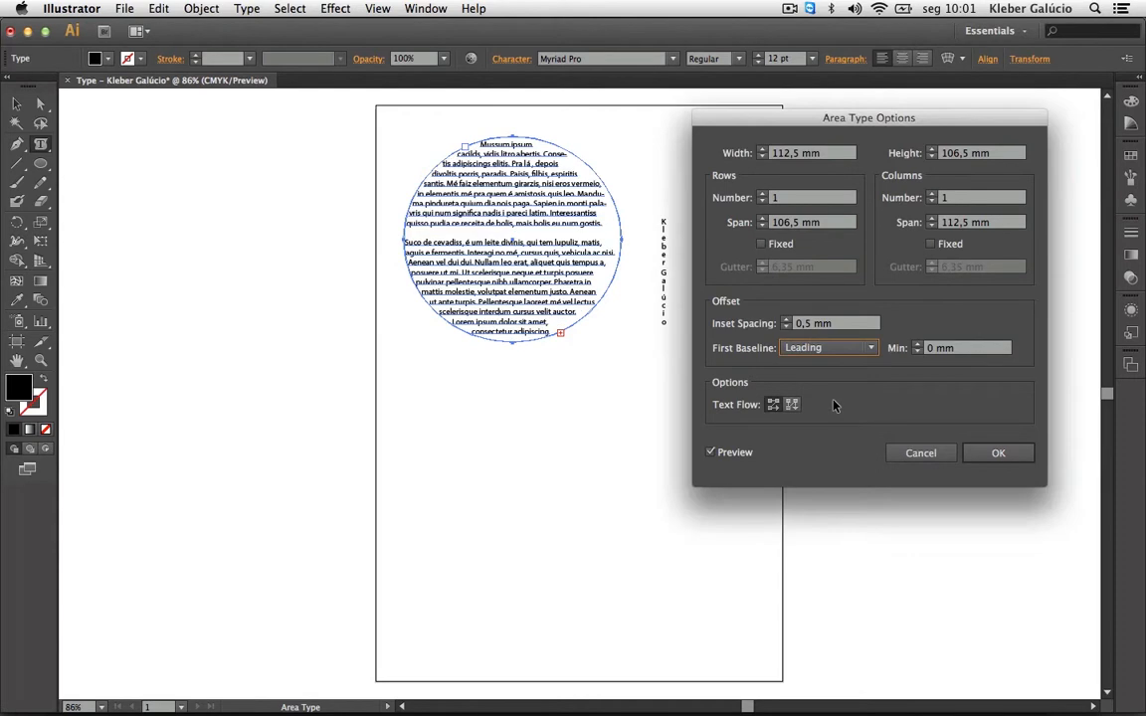
click(867, 349)
click(846, 365)
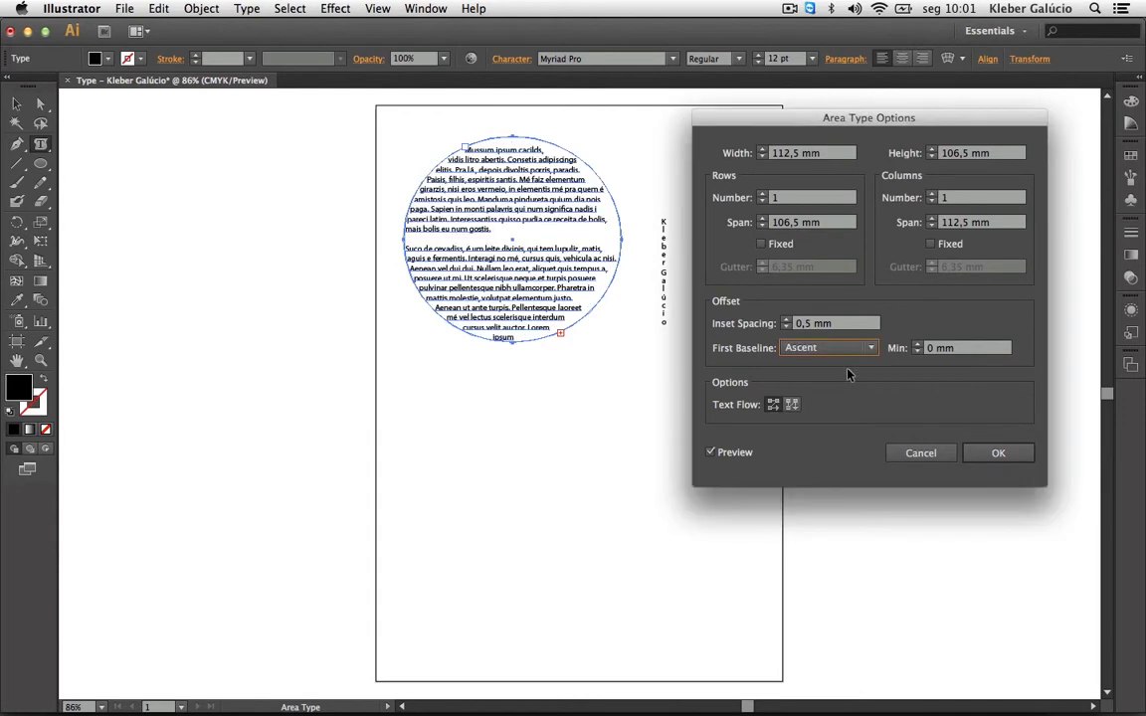
click(870, 348)
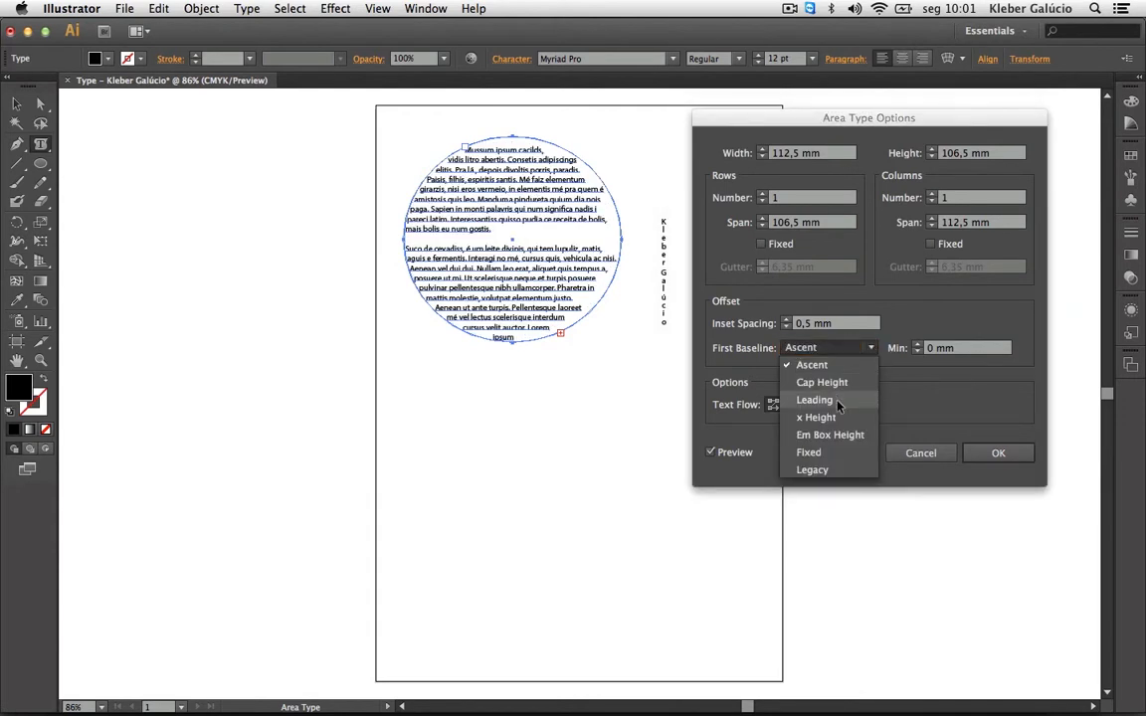
click(832, 435)
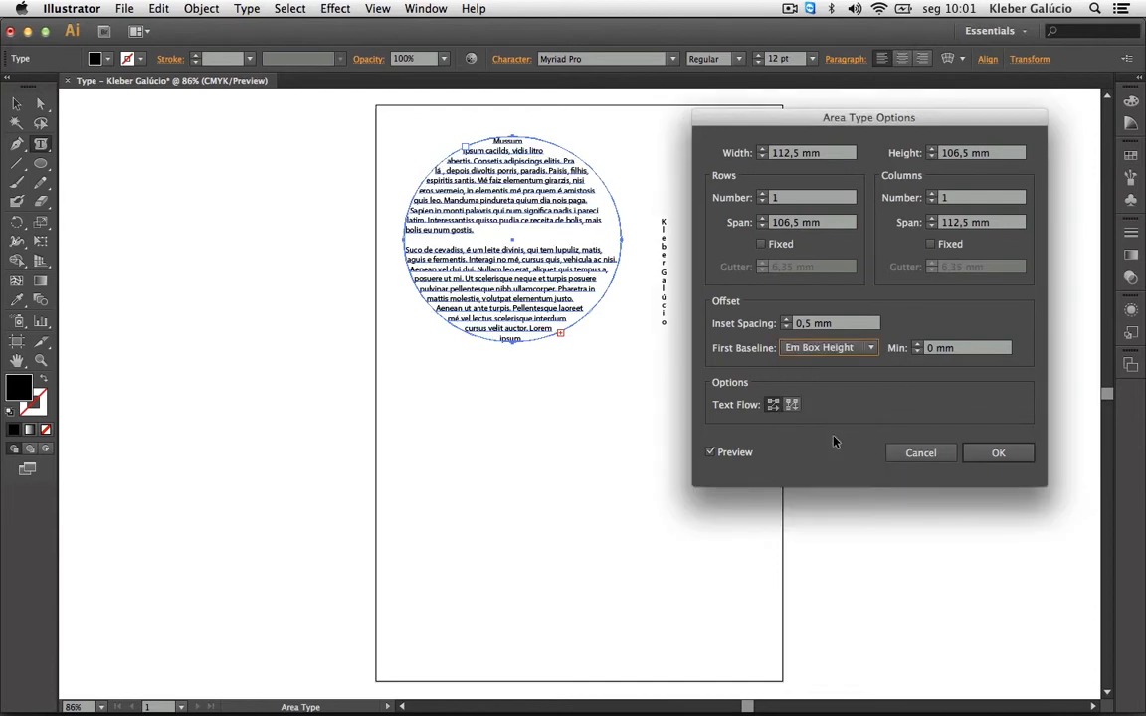
click(996, 454)
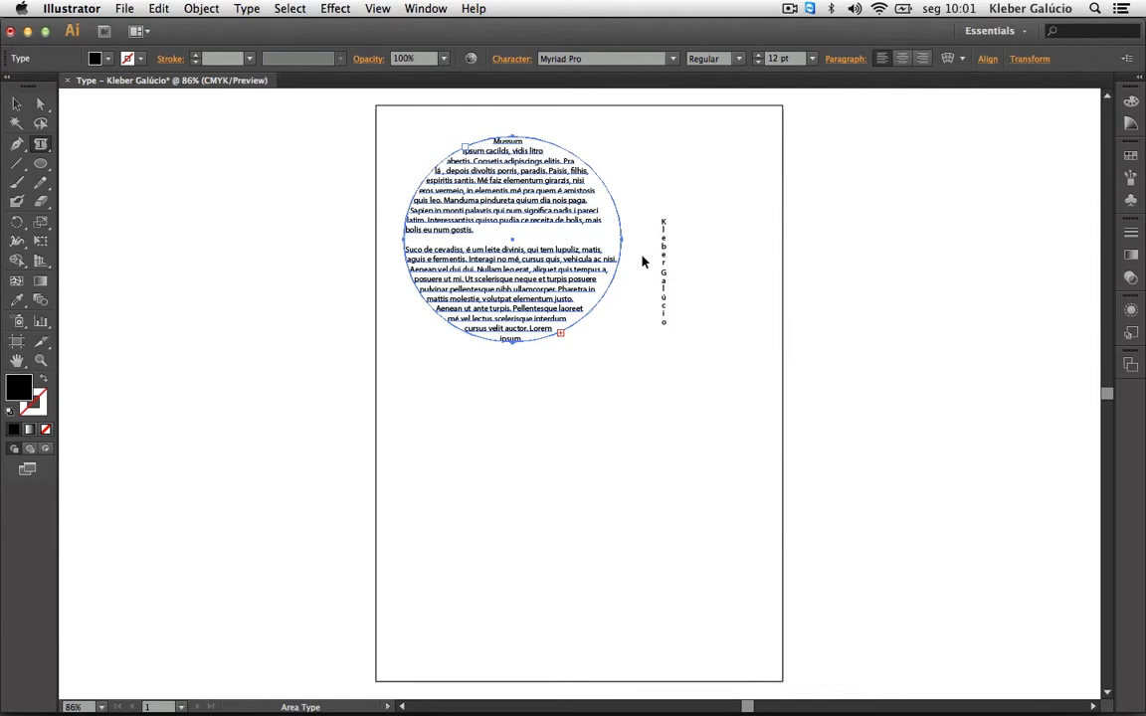
click(41, 167)
Draw a large circle in the lower left of the artboard, below the circular paragraph.
click(42, 169)
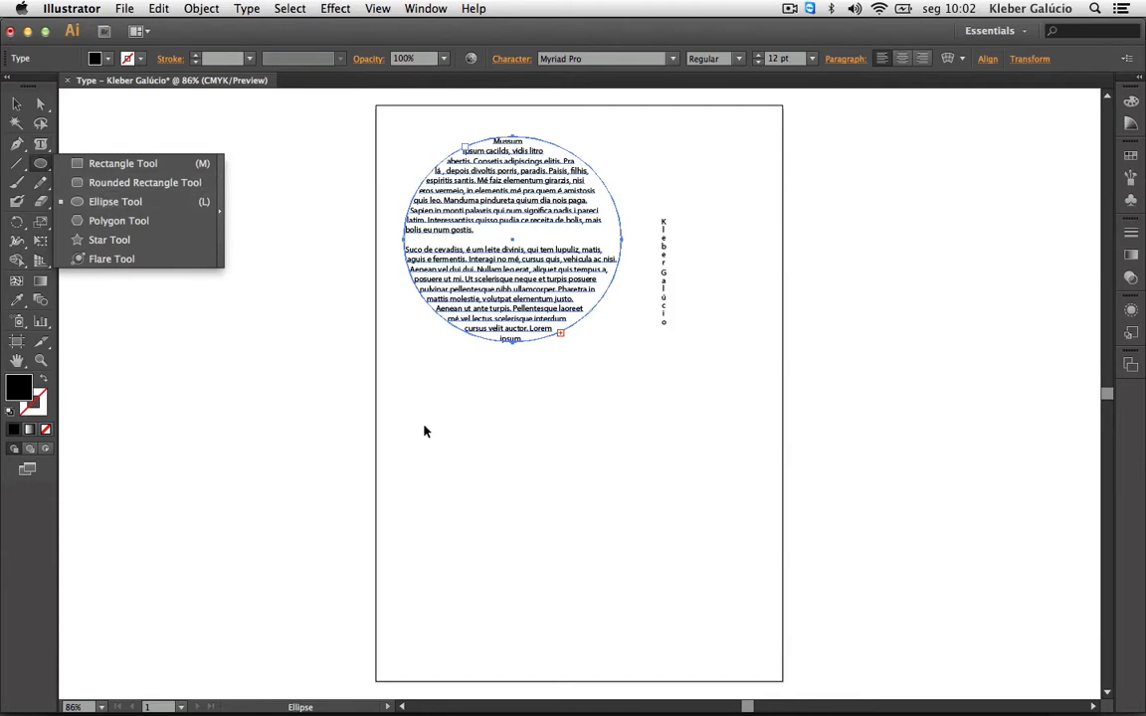
drag(424, 431, 630, 623)
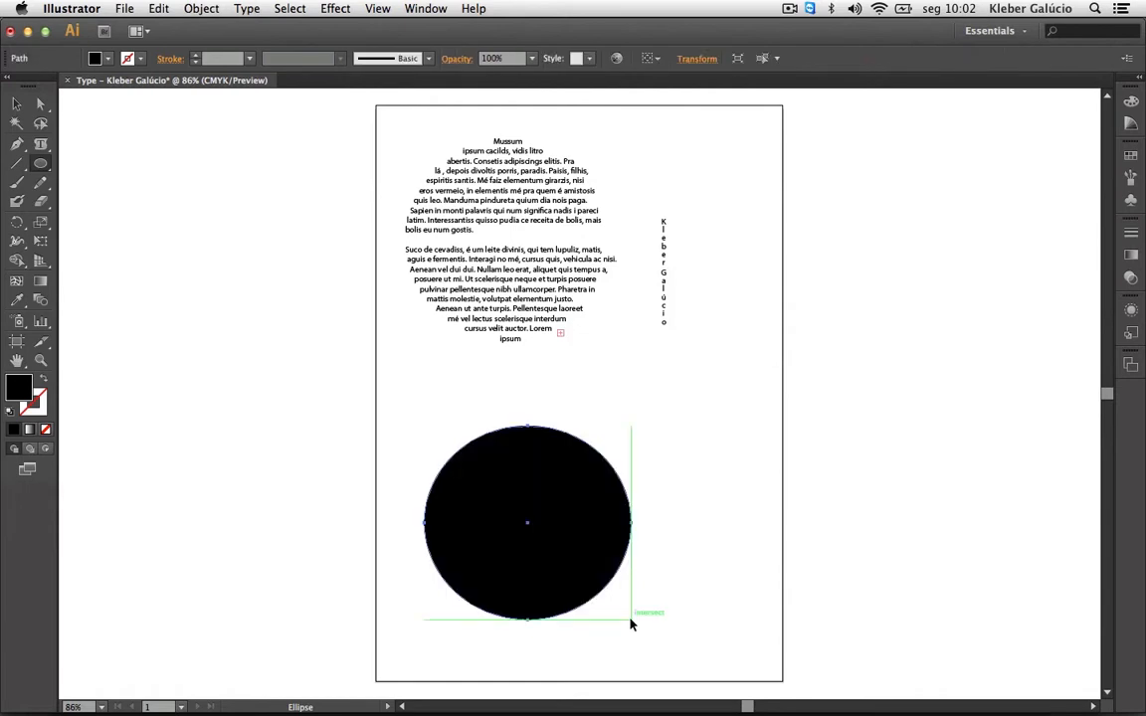
click(42, 145)
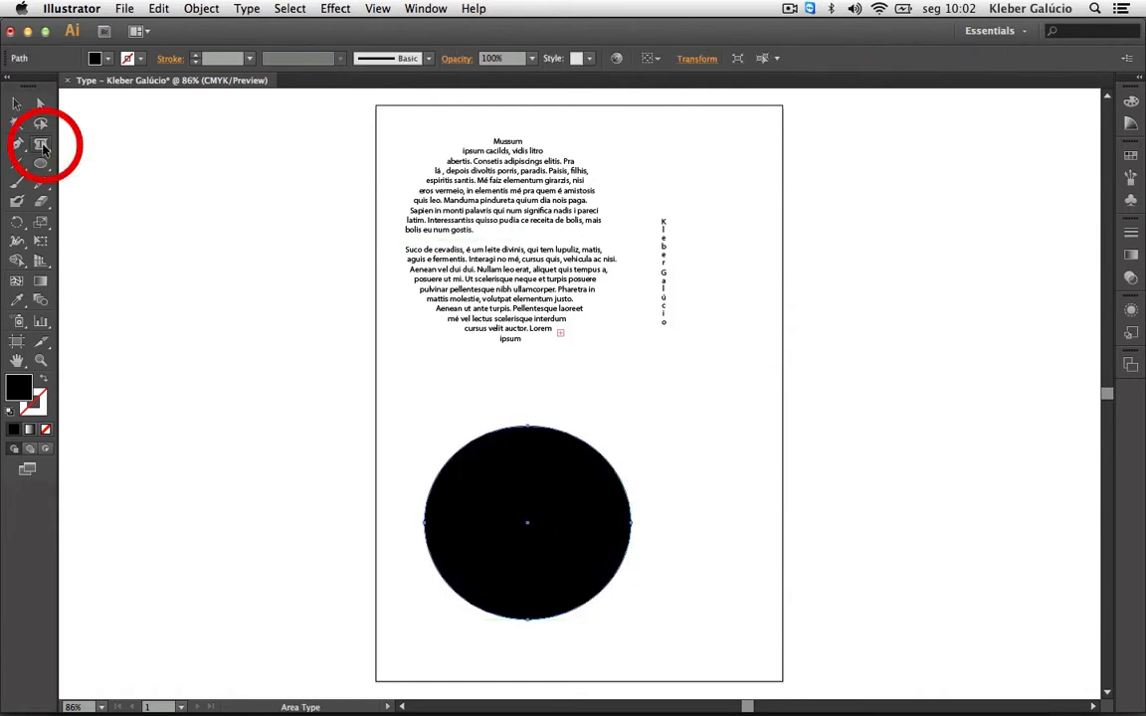
drag(44, 147, 113, 190)
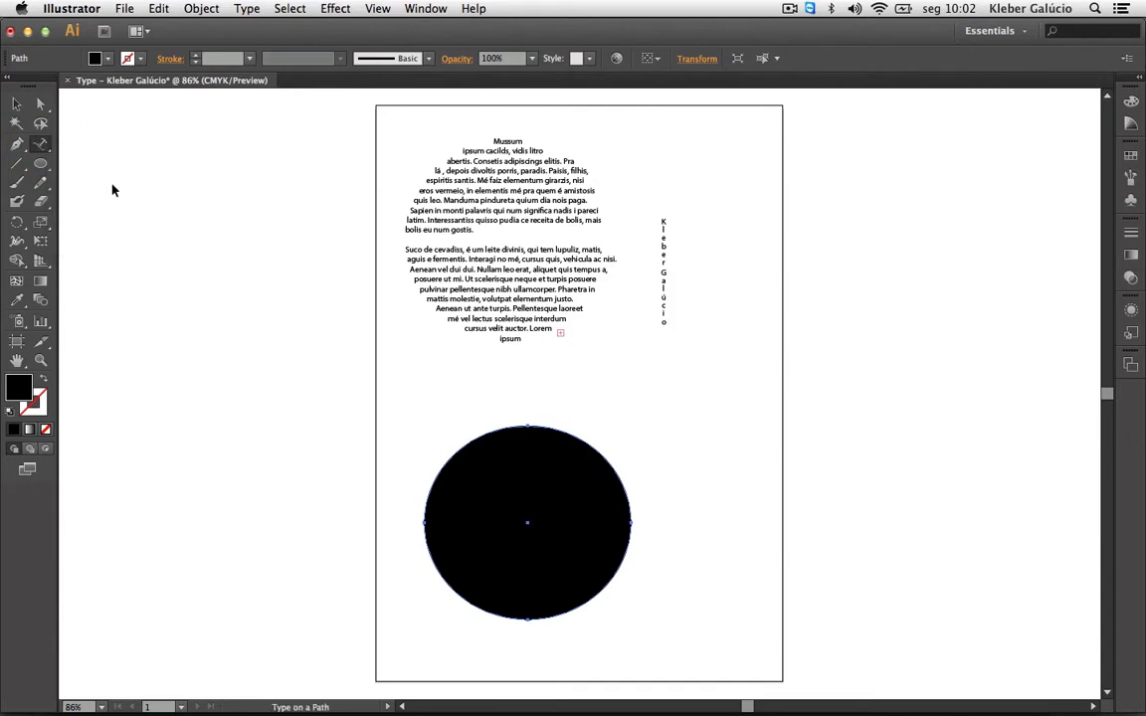
Type 'Escrevo o que eu quiser' along the top of the lower circle's outline.
click(507, 435)
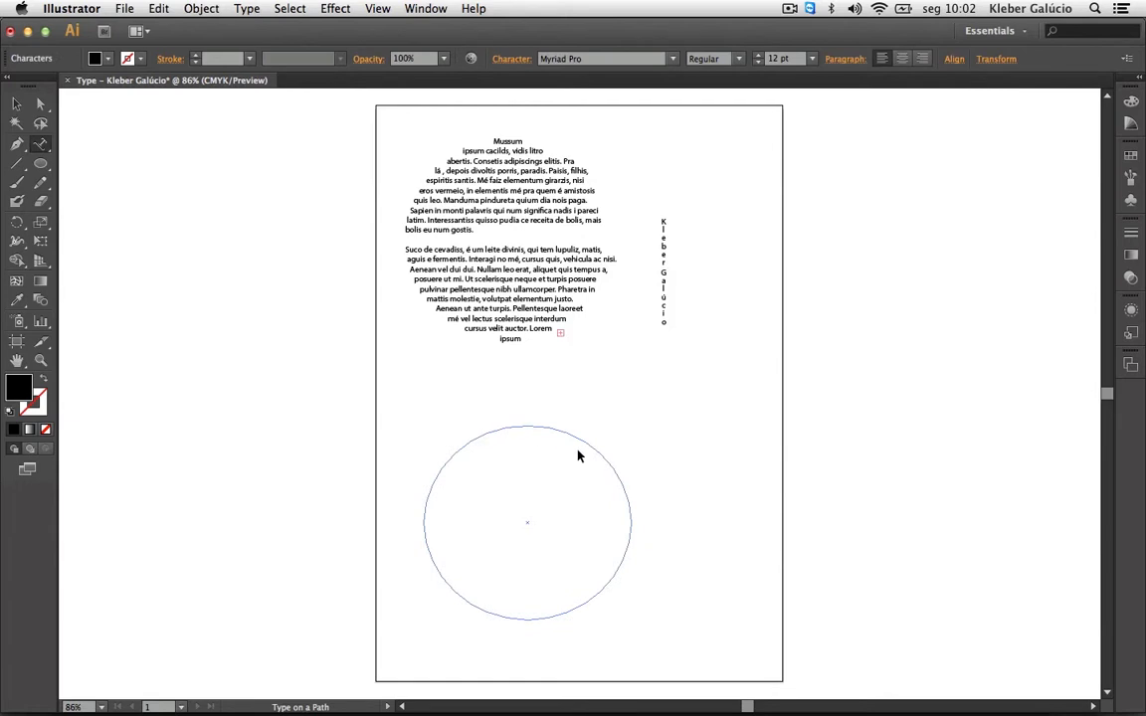
text(Escrevo o que eu quiser)
key(Escape)
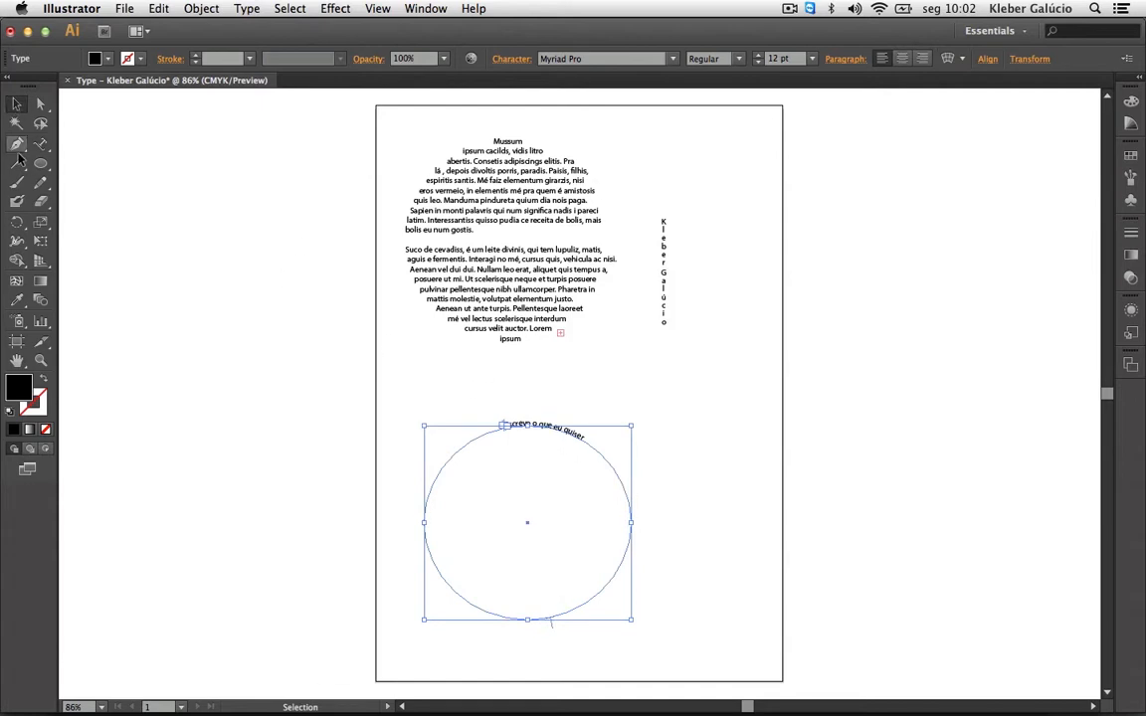
Raise the circle text's font size step by step to 50 pt.
click(759, 55)
click(759, 56)
click(759, 56)
click(759, 56)
click(759, 56)
click(759, 55)
click(759, 56)
click(759, 56)
click(759, 56)
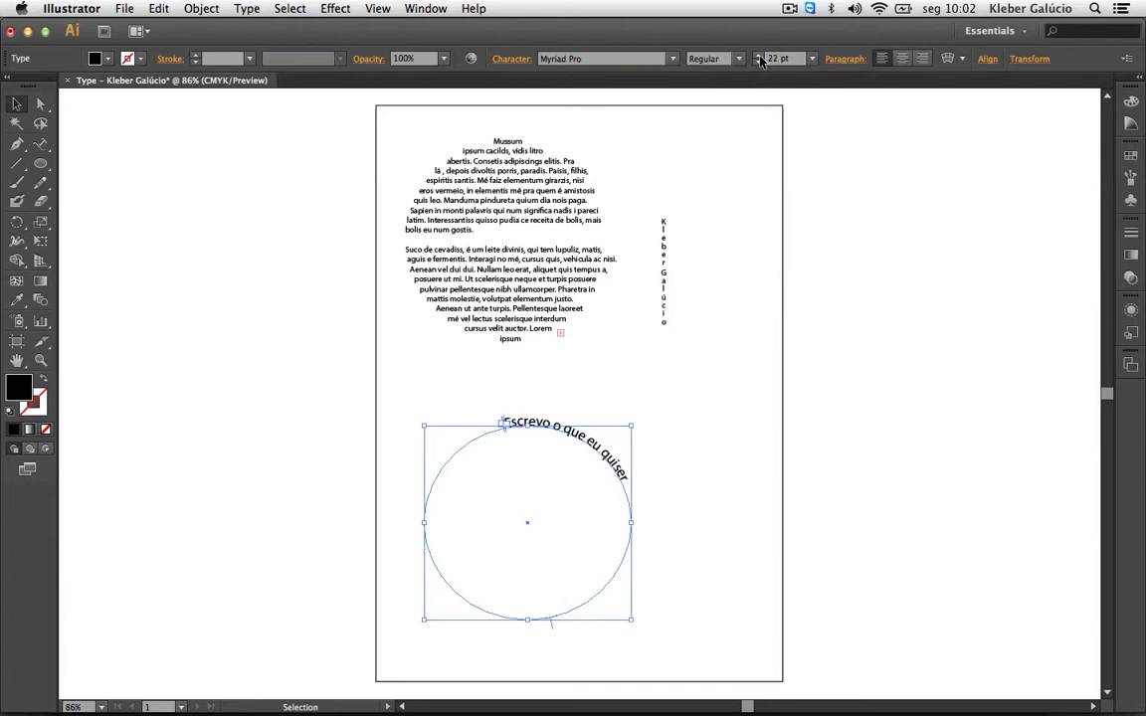
click(759, 55)
click(759, 55)
click(759, 55)
click(759, 55)
click(759, 56)
click(759, 56)
click(759, 56)
click(759, 56)
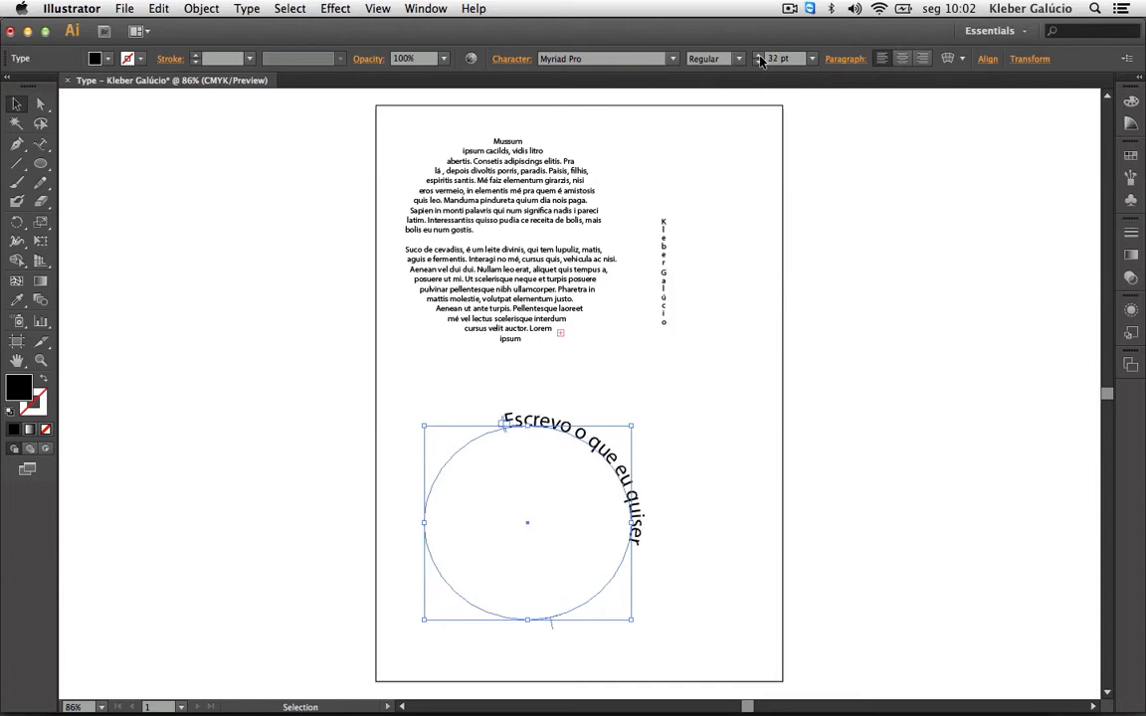
click(759, 56)
click(759, 55)
click(759, 56)
click(759, 56)
click(759, 56)
click(759, 56)
click(759, 56)
click(759, 56)
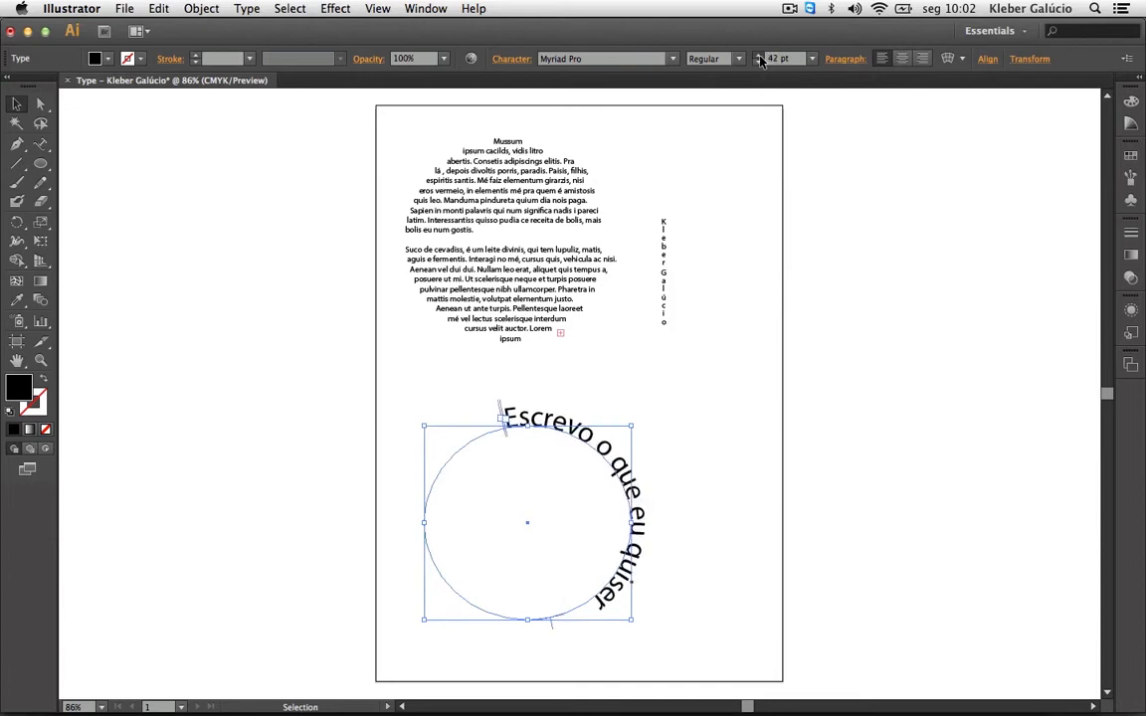
click(759, 56)
click(759, 56)
click(759, 55)
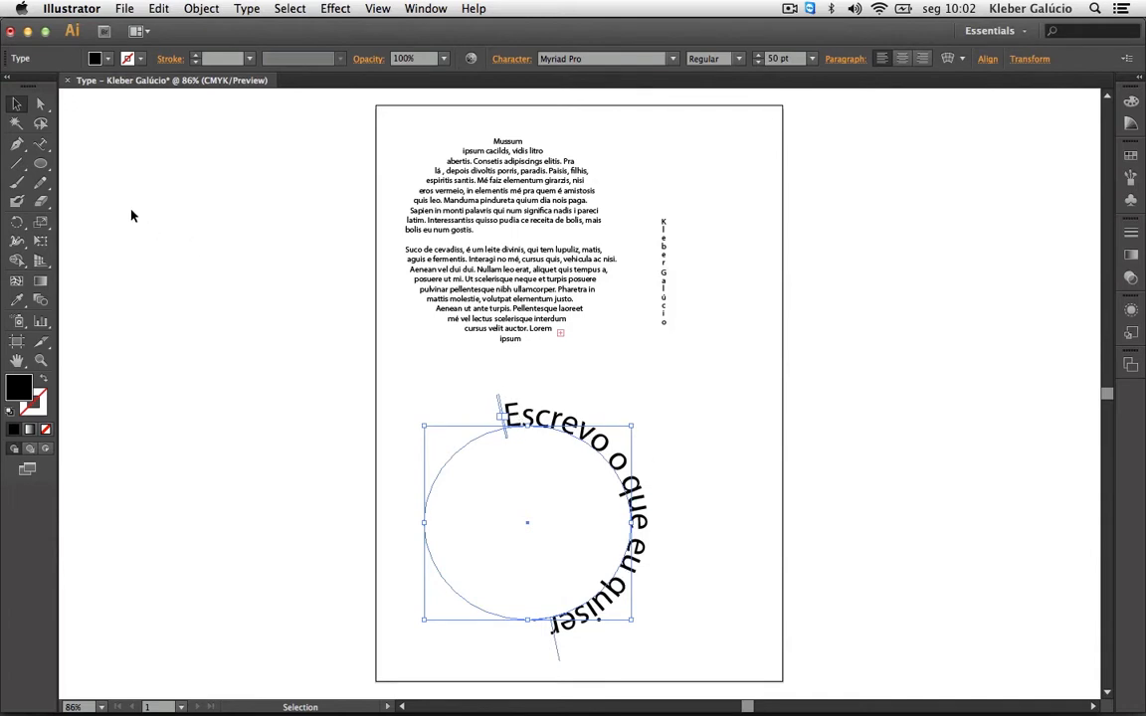
Open Type on a Path Options and preview the 3D Ribbon effect on the circle text.
double_click(40, 146)
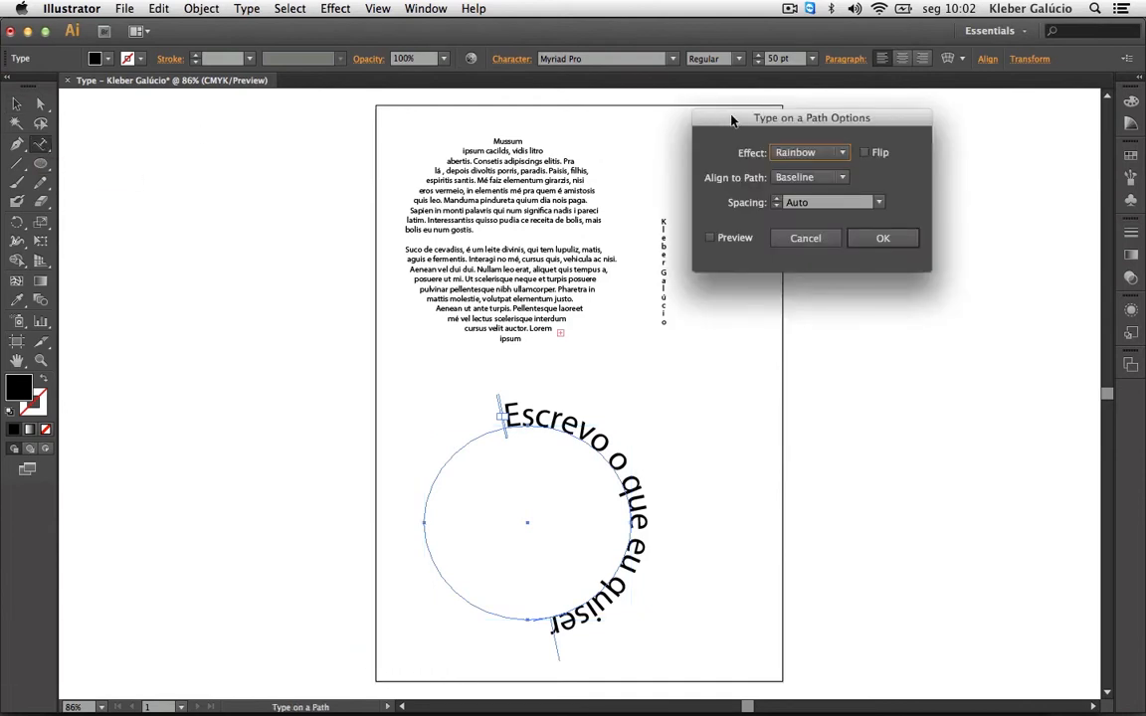
drag(732, 119, 817, 239)
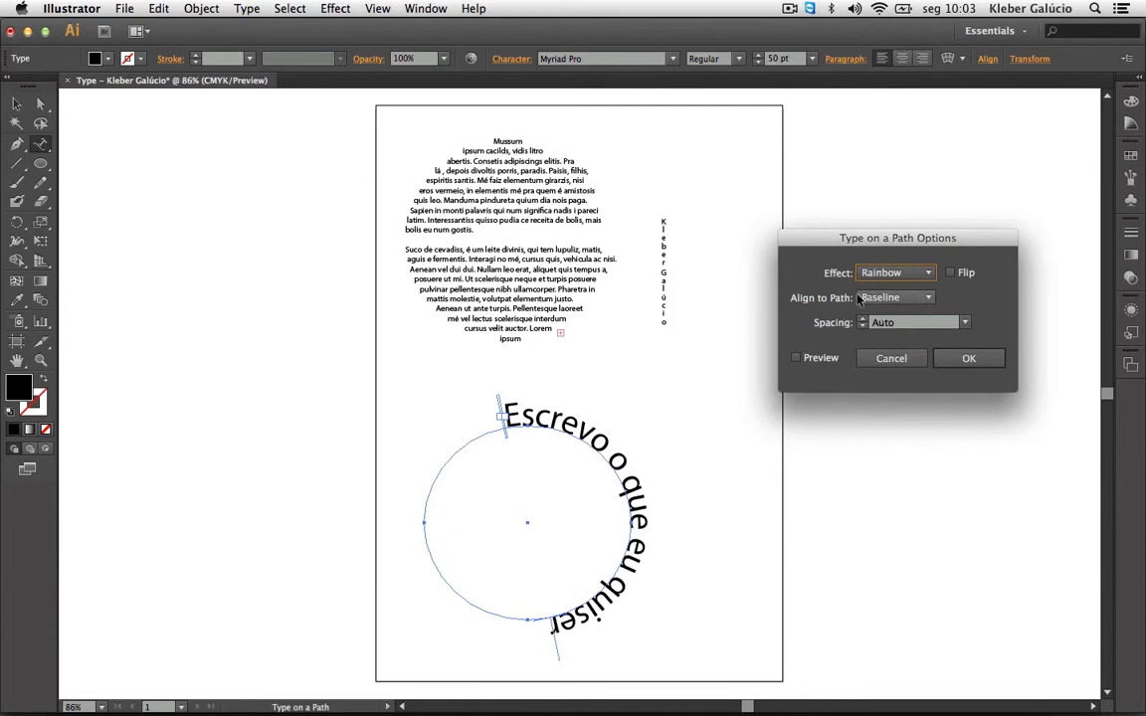
click(927, 276)
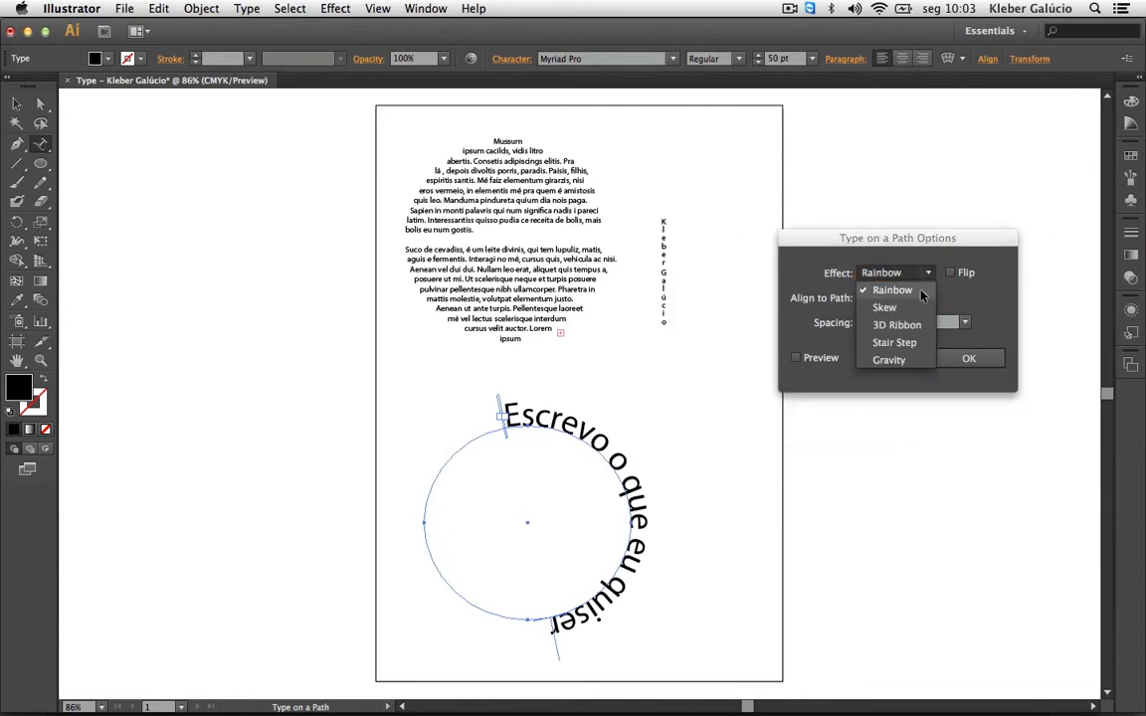
click(907, 322)
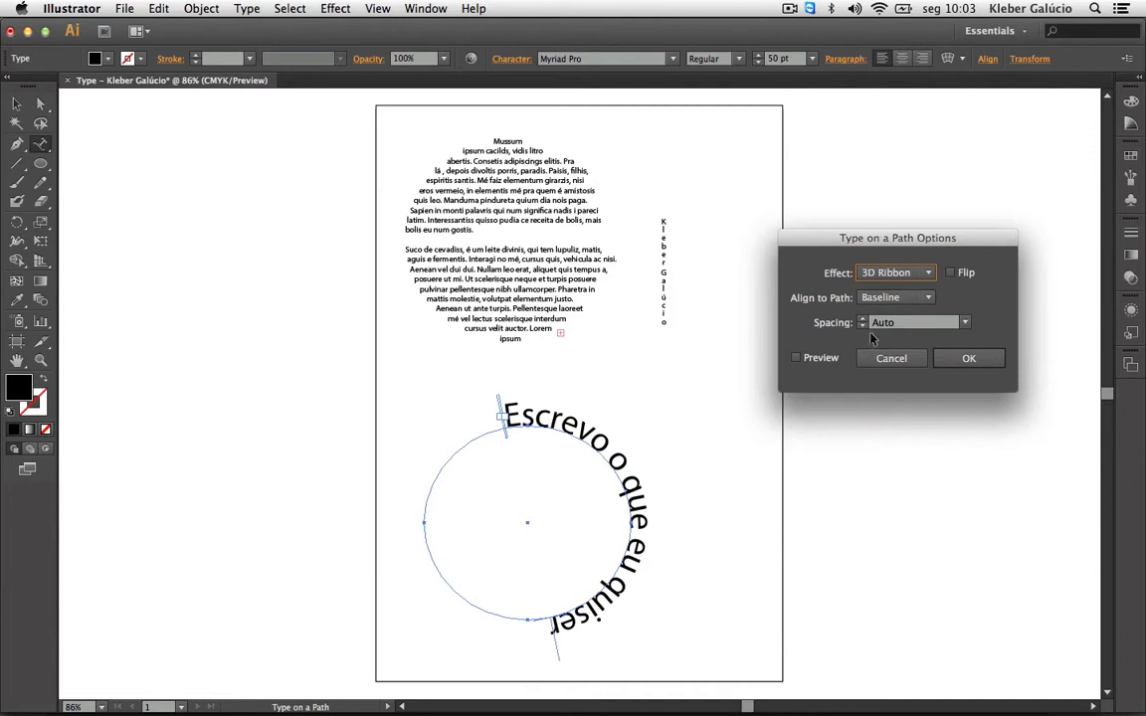
click(797, 358)
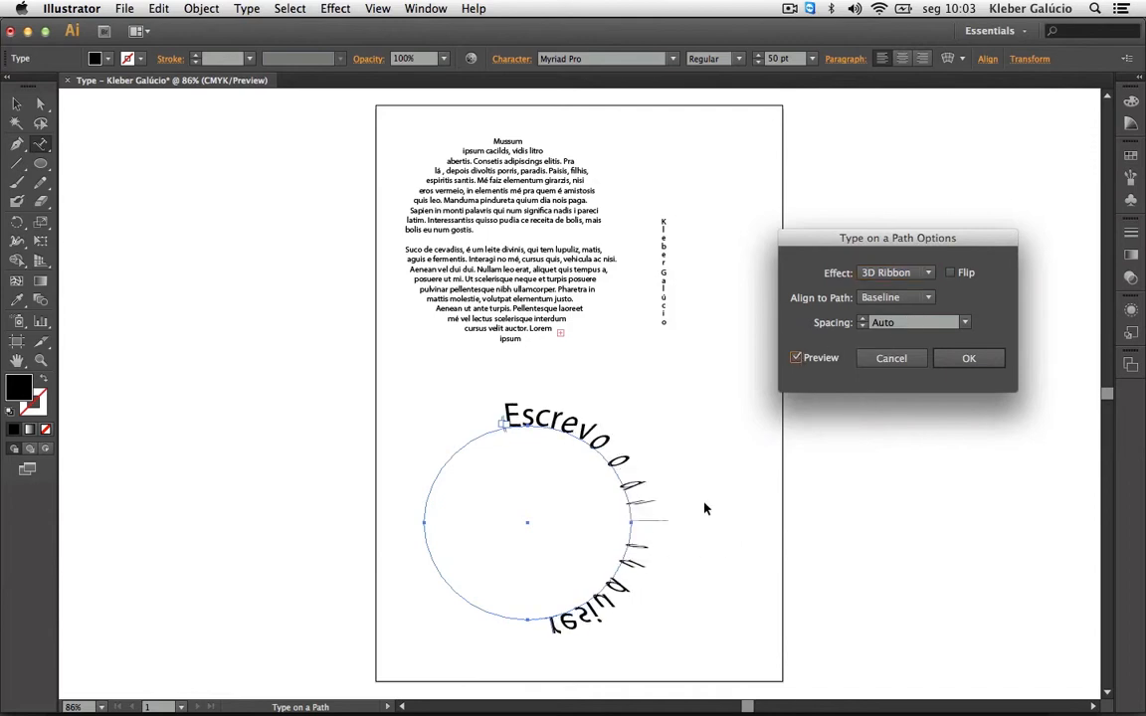
Compare Rainbow, Skew, 3D Ribbon and Stair Step effects, then choose Gravity.
click(934, 272)
click(892, 290)
click(929, 274)
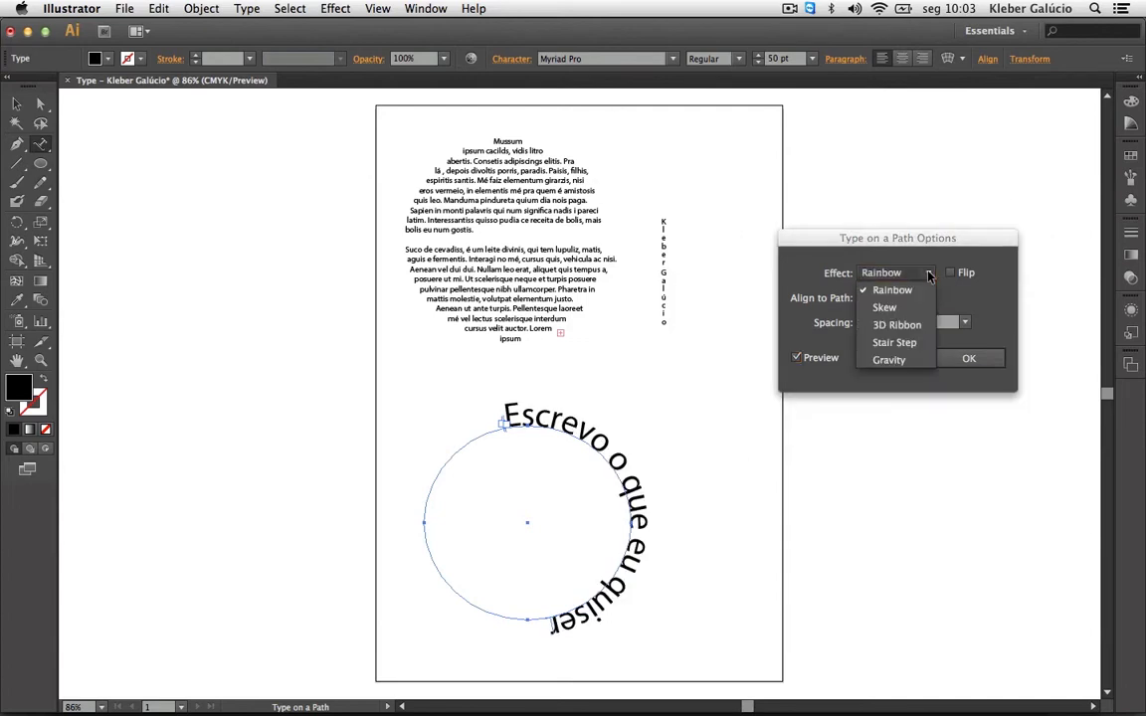
click(884, 309)
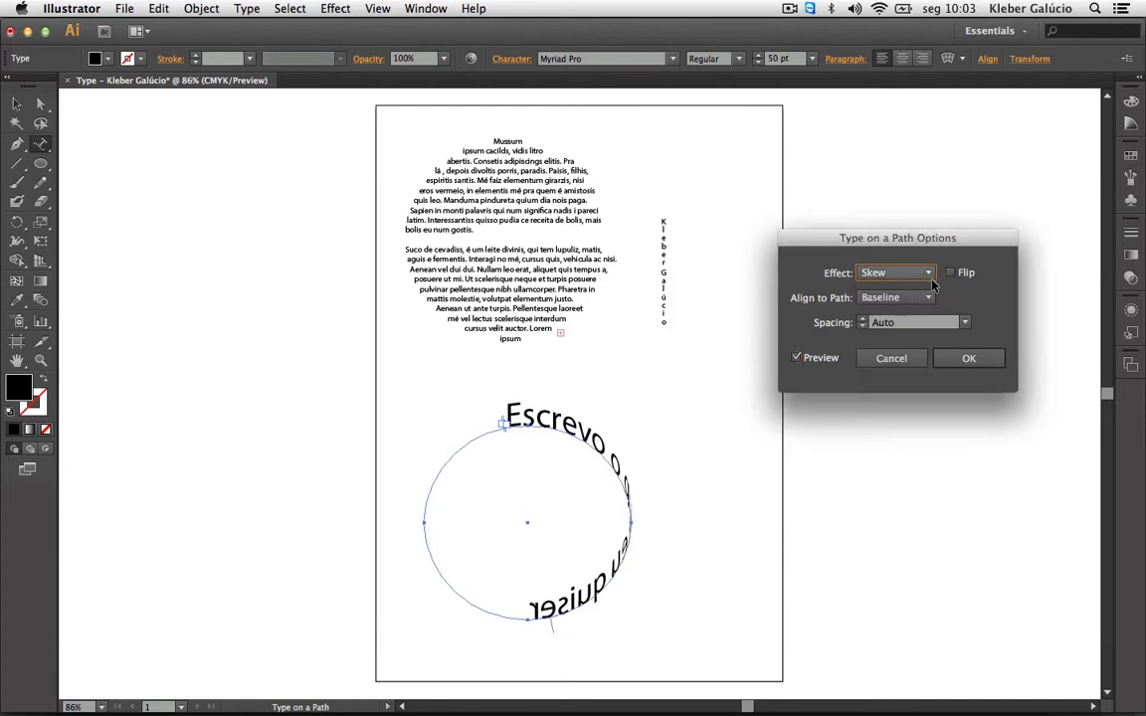
click(896, 273)
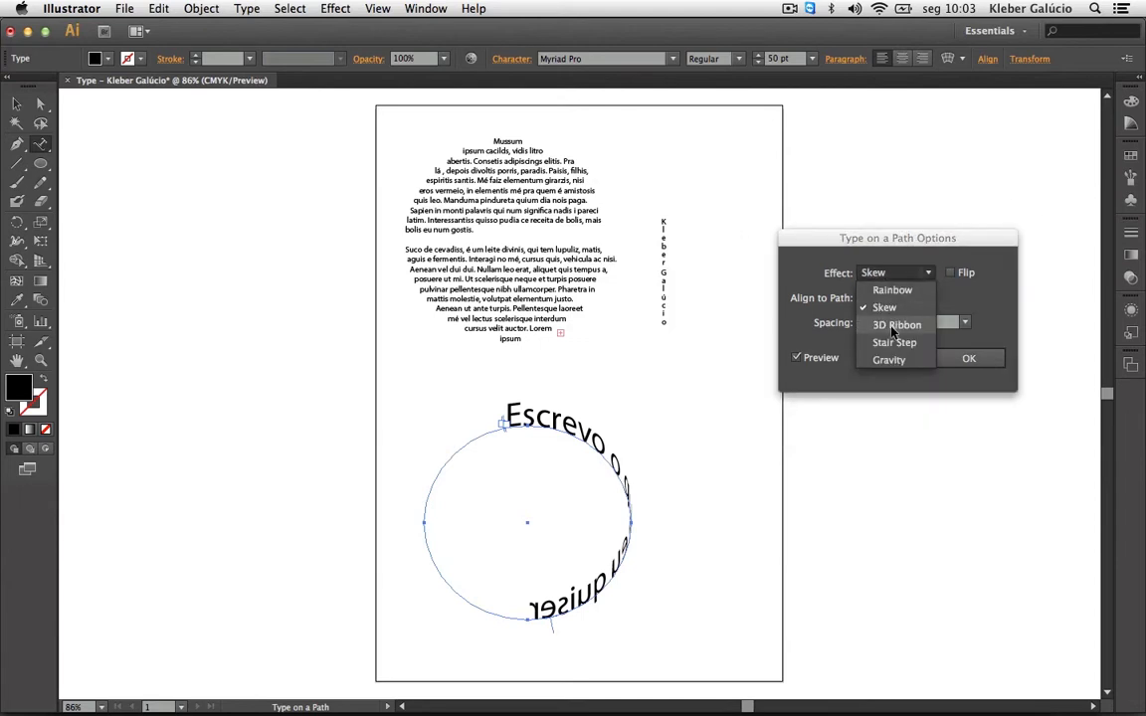
click(925, 336)
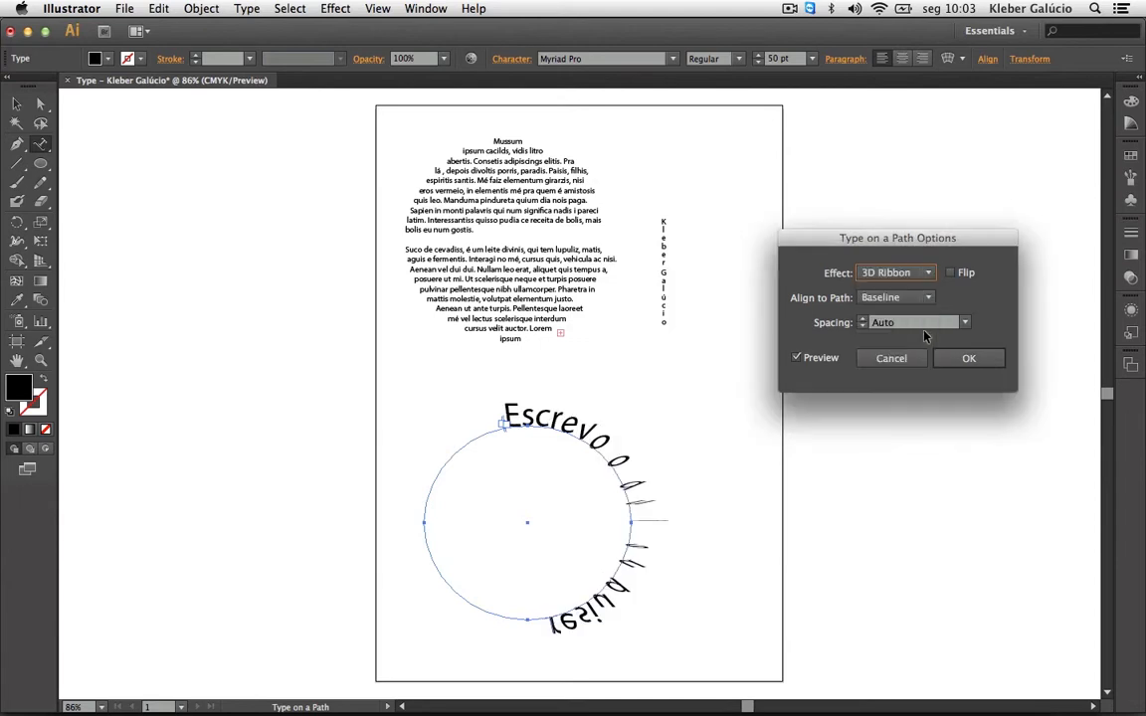
click(931, 273)
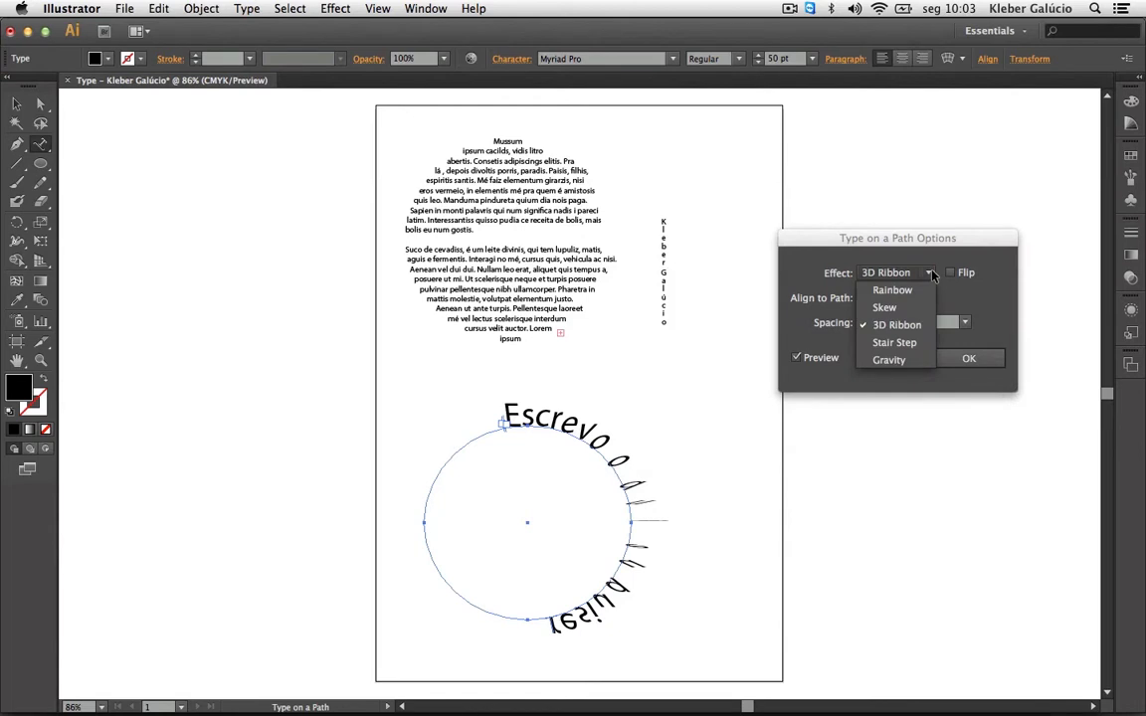
click(924, 343)
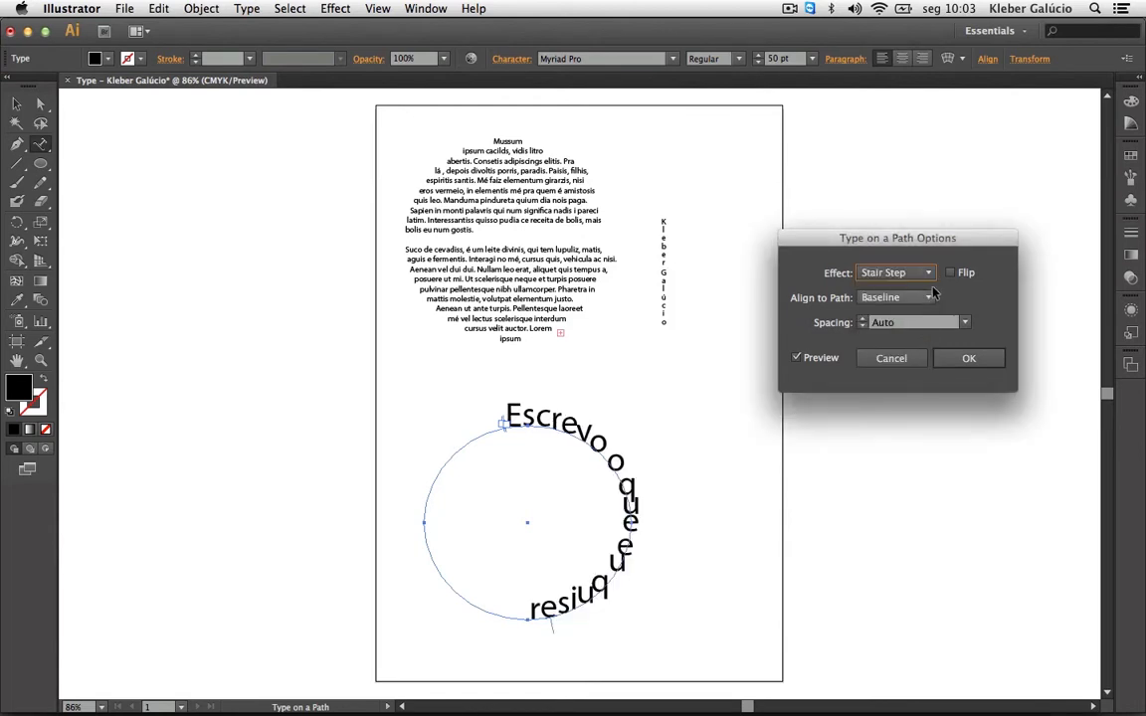
click(925, 272)
click(901, 363)
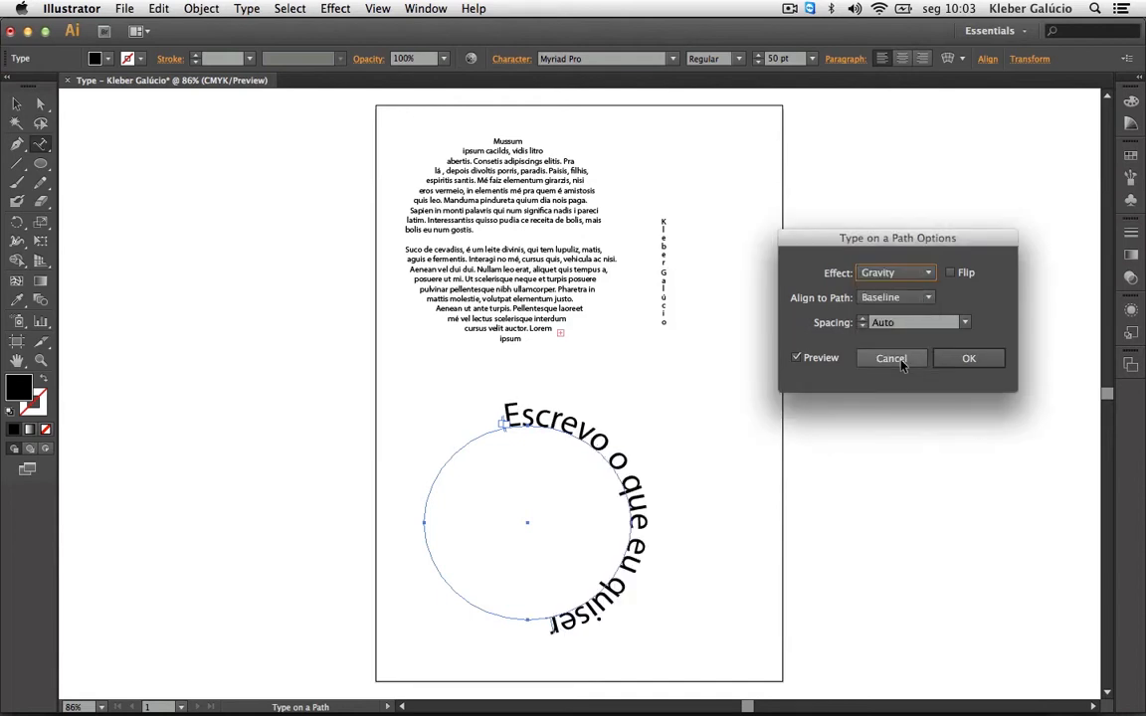
Try Ascender, Descender and Center alignment to the path, then return to Baseline.
click(925, 297)
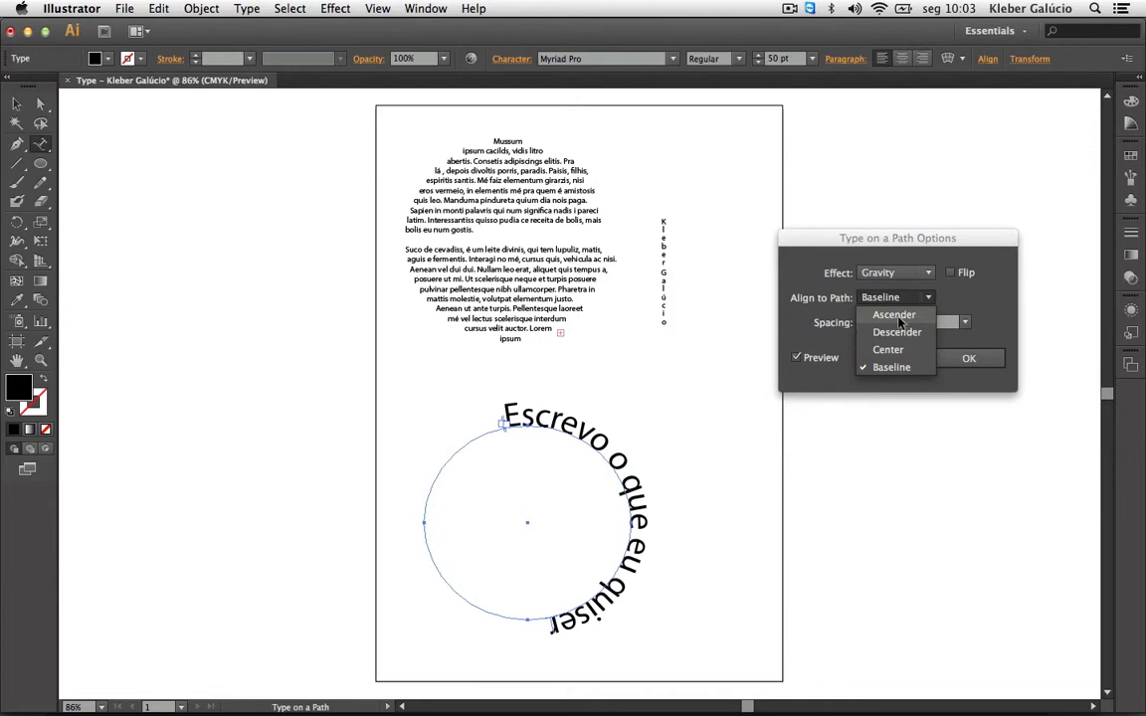
click(896, 316)
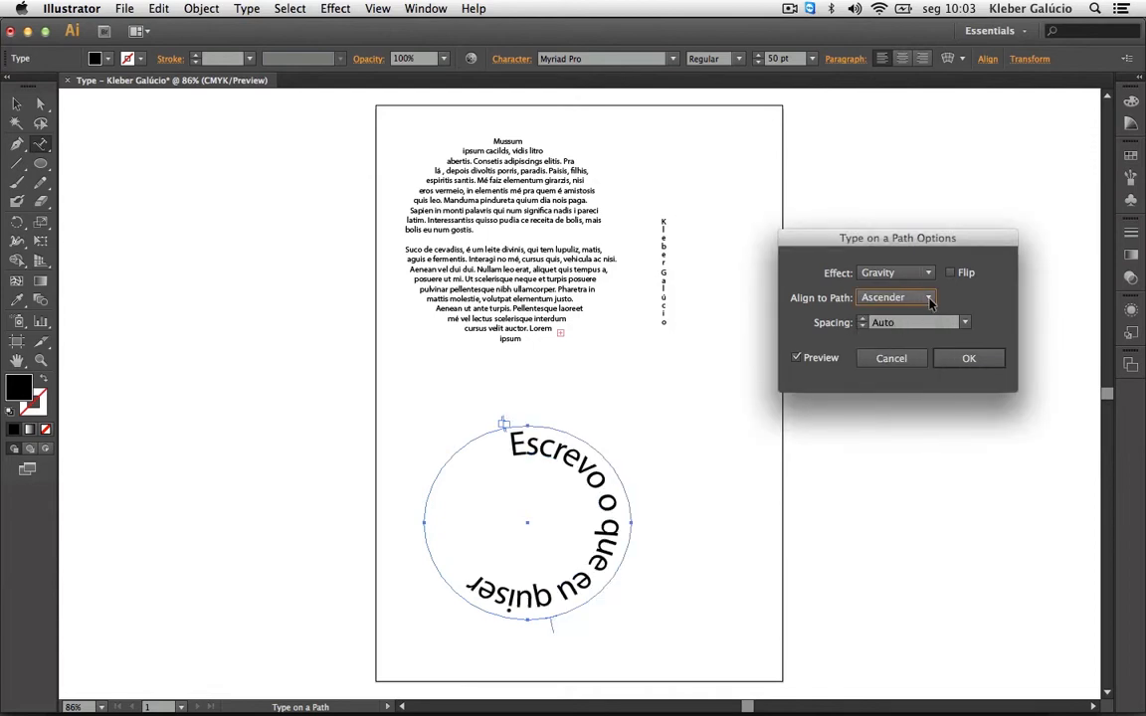
click(929, 299)
click(886, 316)
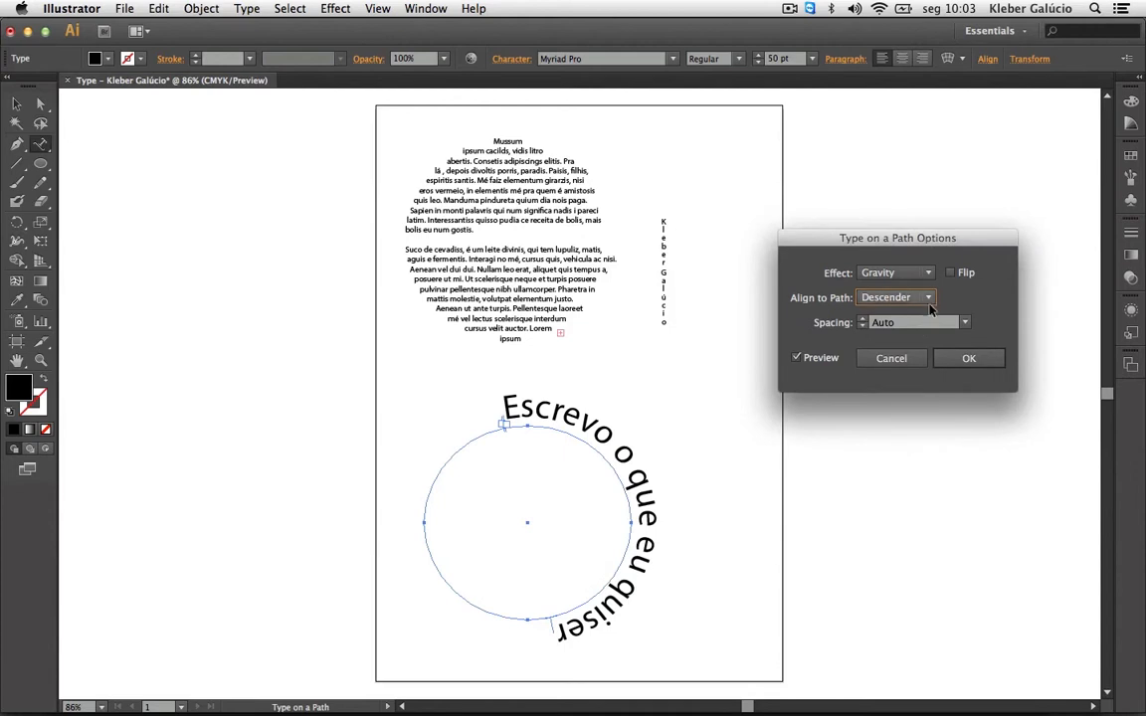
click(929, 299)
click(887, 350)
click(928, 299)
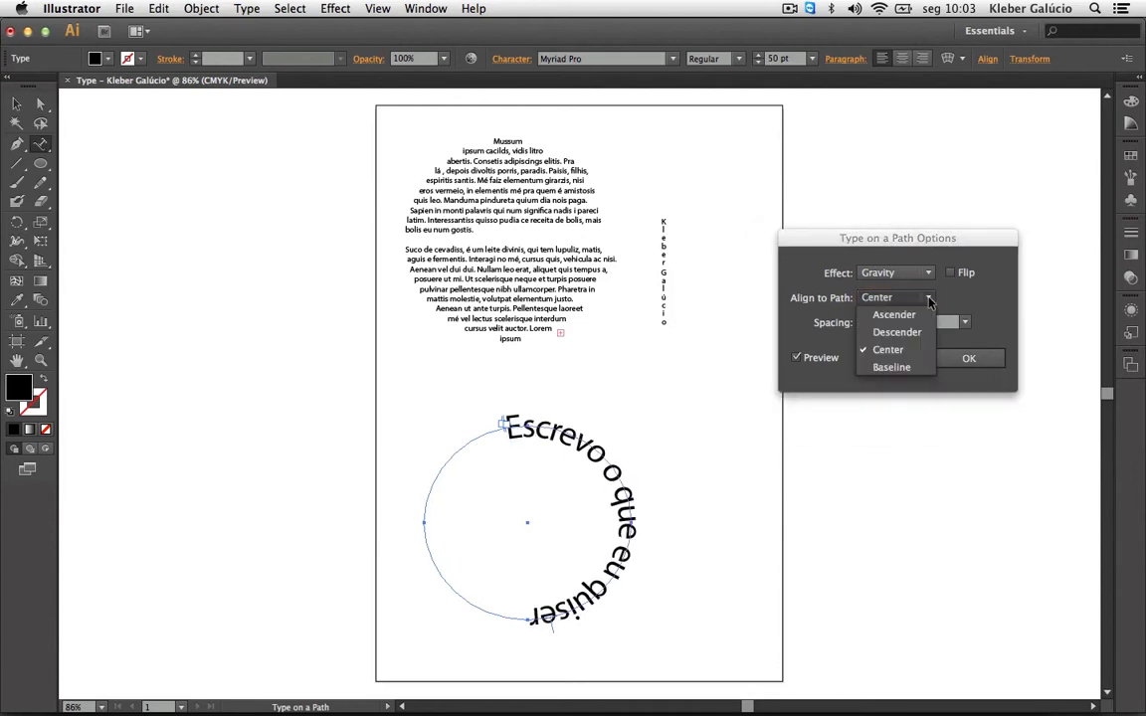
click(900, 367)
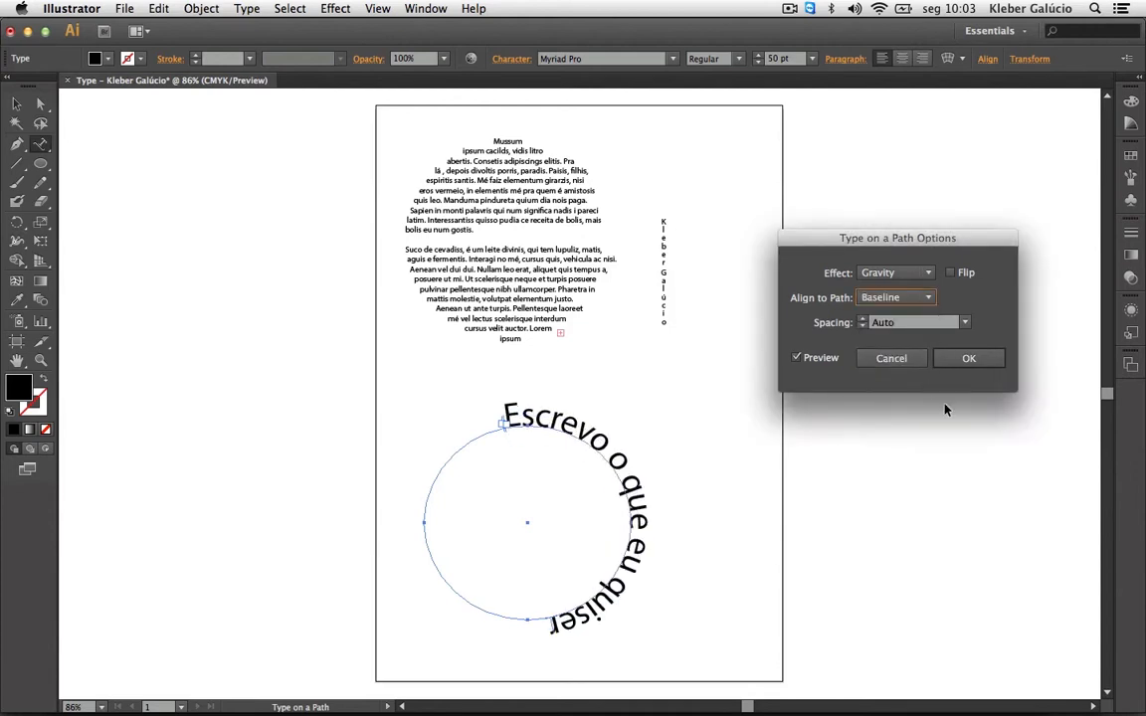
Try 6 pt and 12 pt spacing, then set the path text Spacing to -36 pt.
click(964, 323)
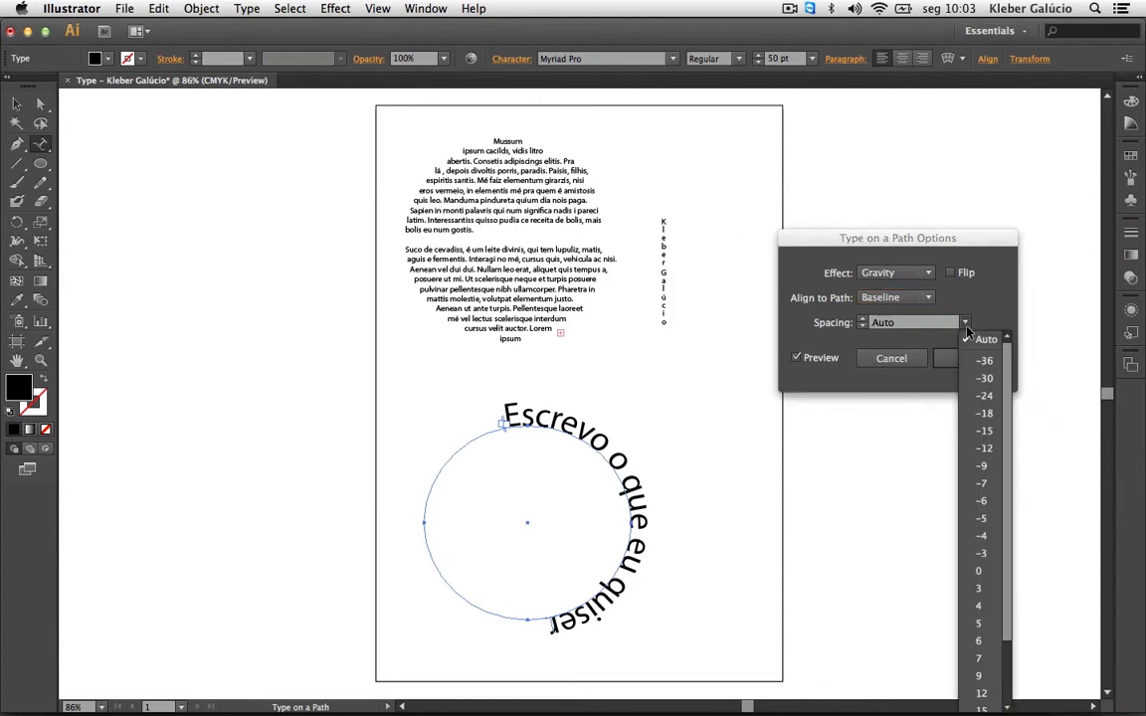
click(978, 640)
click(964, 322)
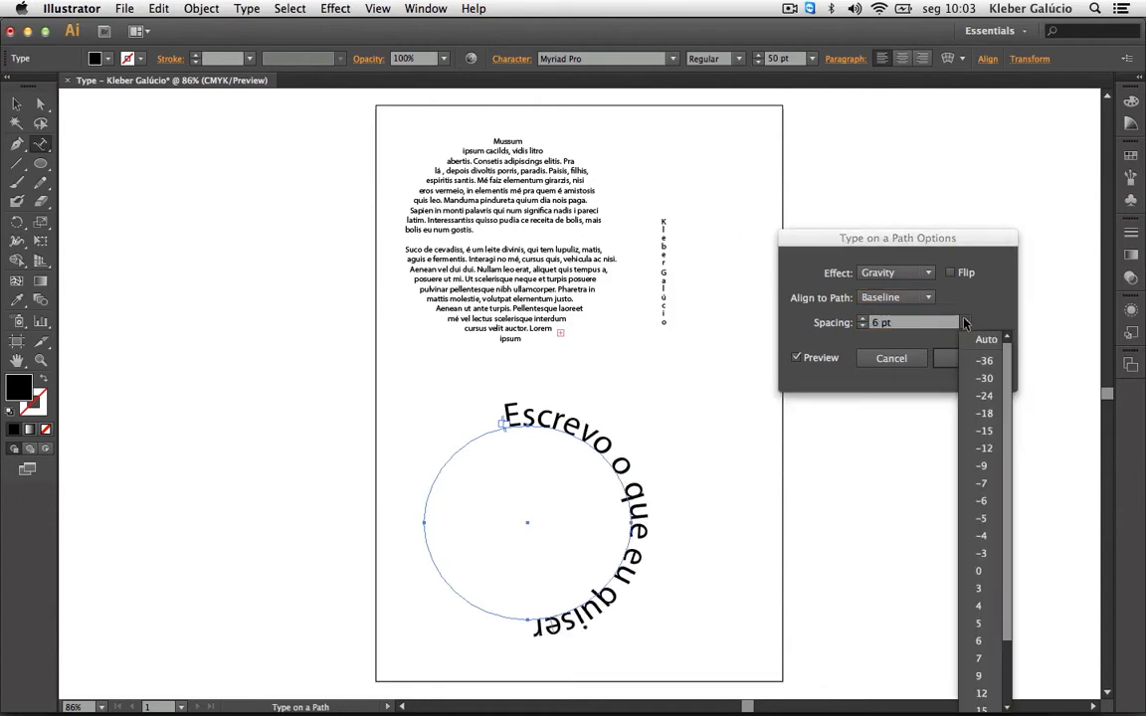
click(979, 693)
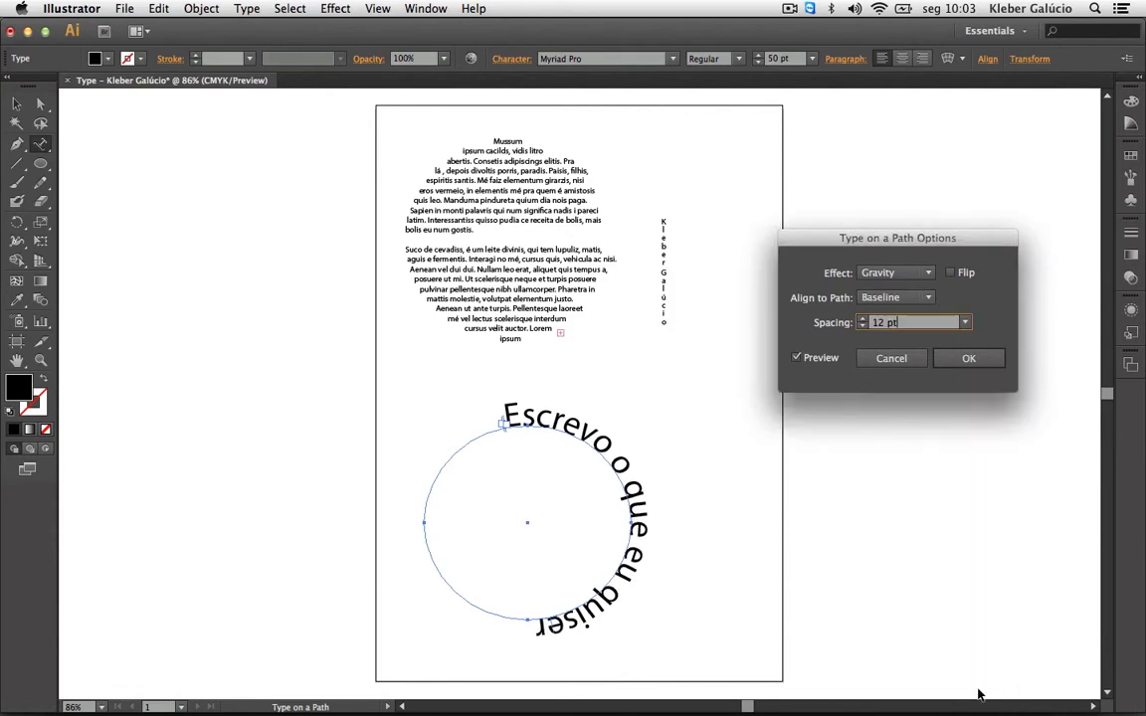
click(964, 322)
click(980, 360)
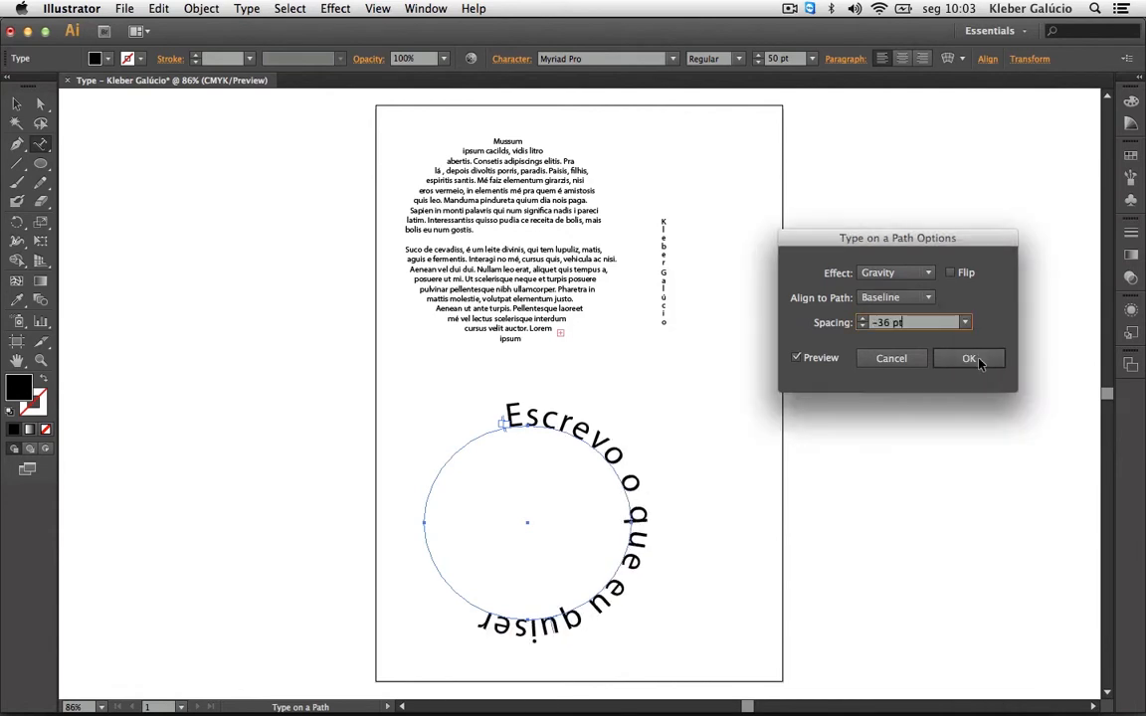